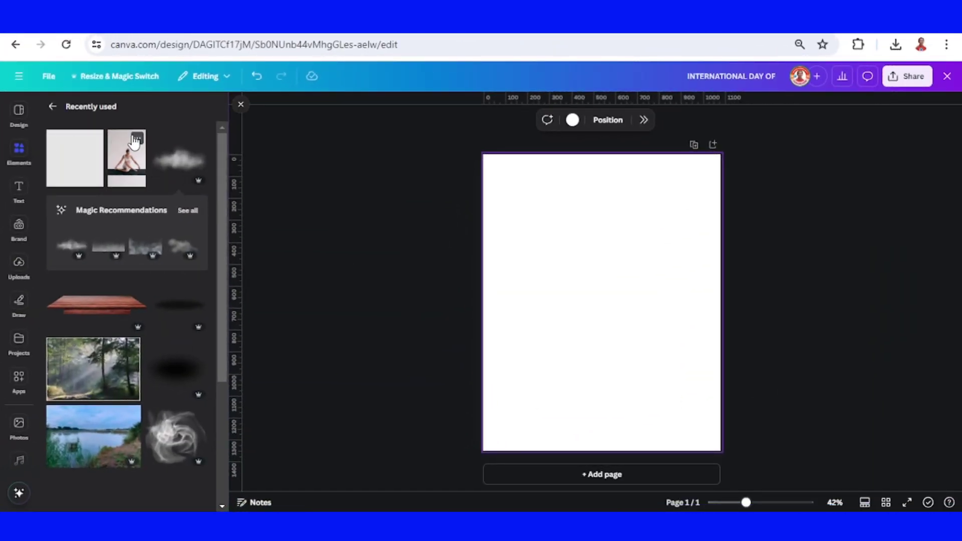
# Step: Add the 'Woman doing Yoga Pose' photo from Recently used and remove its background
pyautogui.click(136, 139)
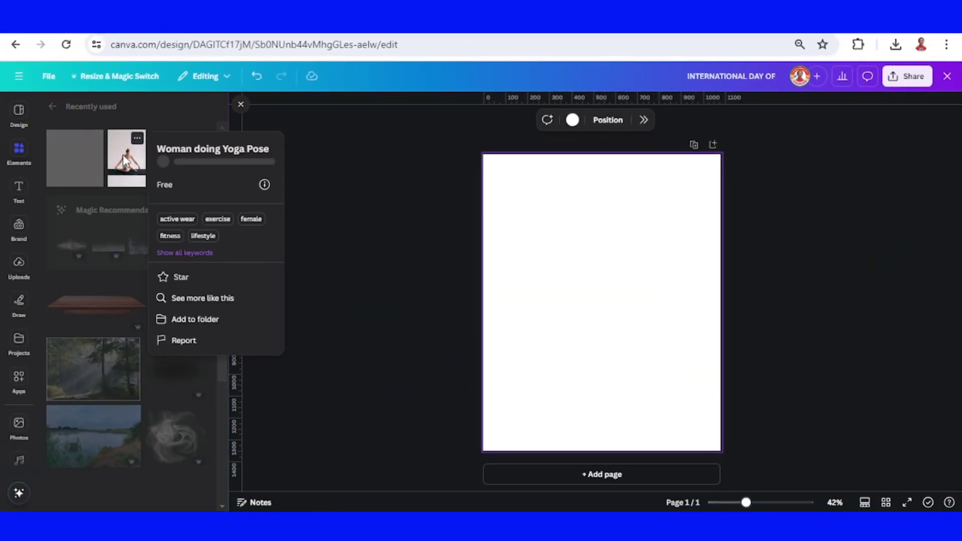
pyautogui.click(122, 154)
pyautogui.click(124, 155)
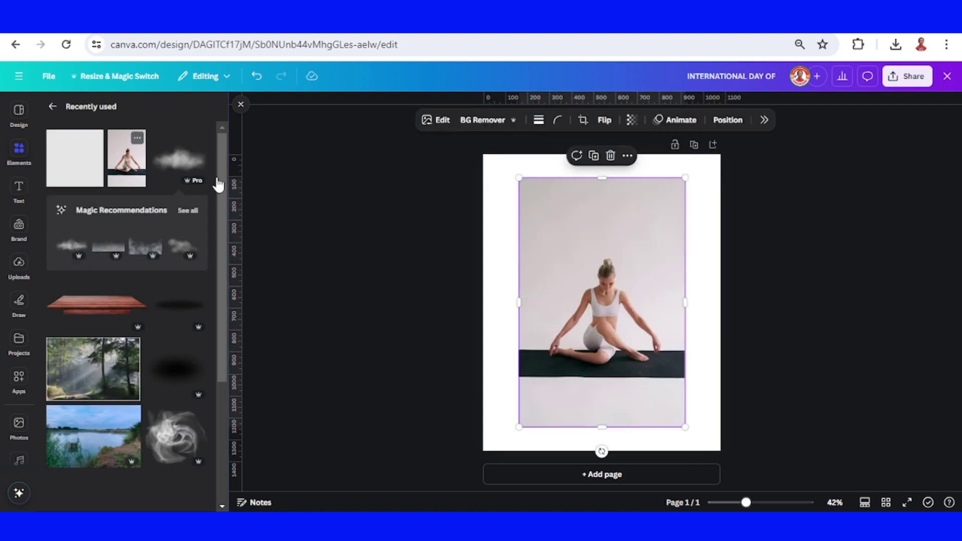
pyautogui.click(481, 122)
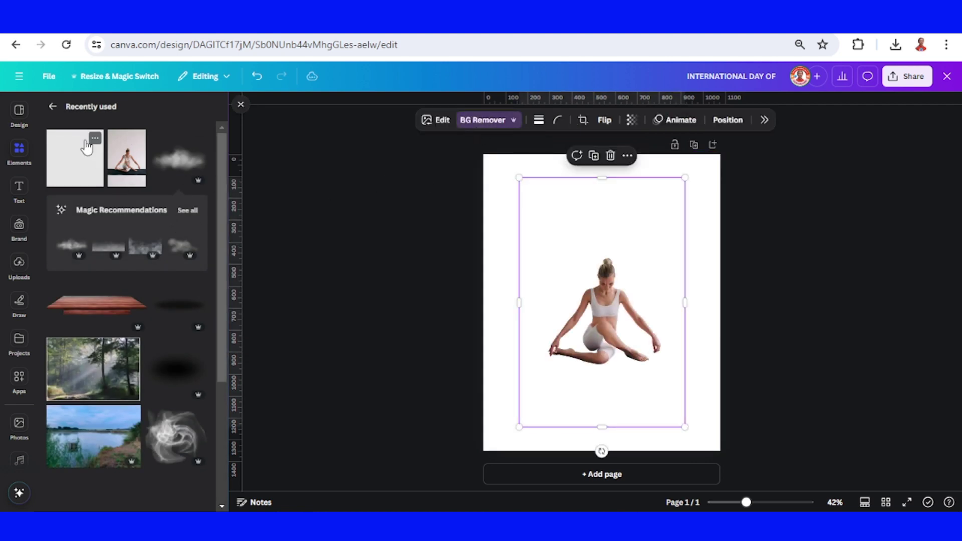
pyautogui.click(94, 143)
# Step: Add a square shape and resize it into a tall rectangle beside the woman
pyautogui.click(65, 163)
pyautogui.moveTo(626, 300); pyautogui.dragTo(643, 417)
pyautogui.moveTo(643, 223); pyautogui.dragTo(641, 191)
pyautogui.moveTo(676, 303); pyautogui.dragTo(697, 303)
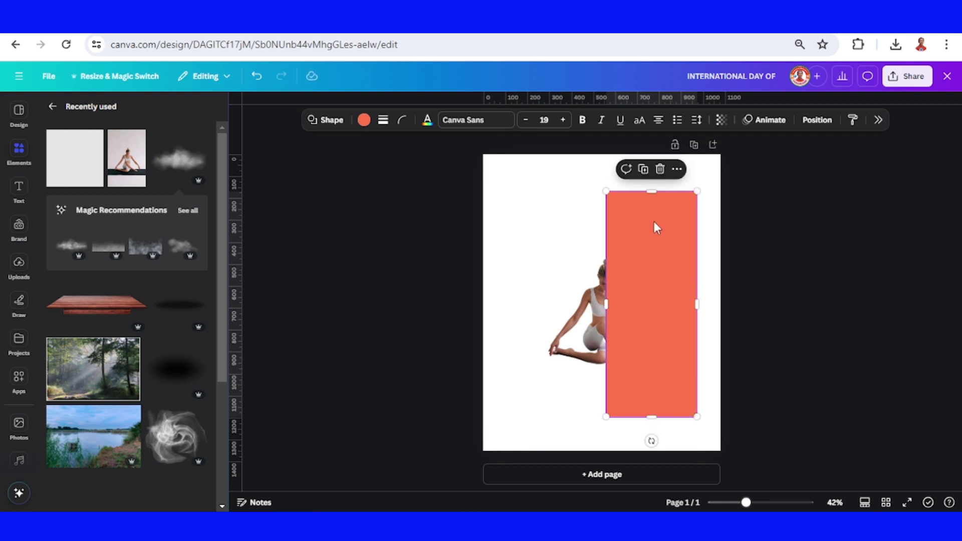
# Step: Colour the rectangle a custom yellow-green (#9CBD66)
pyautogui.click(364, 120)
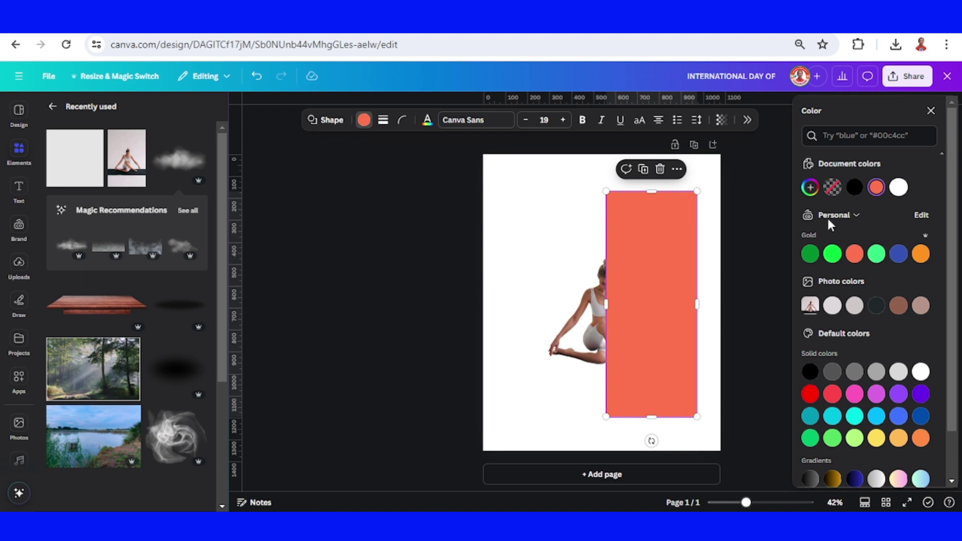
pyautogui.click(809, 187)
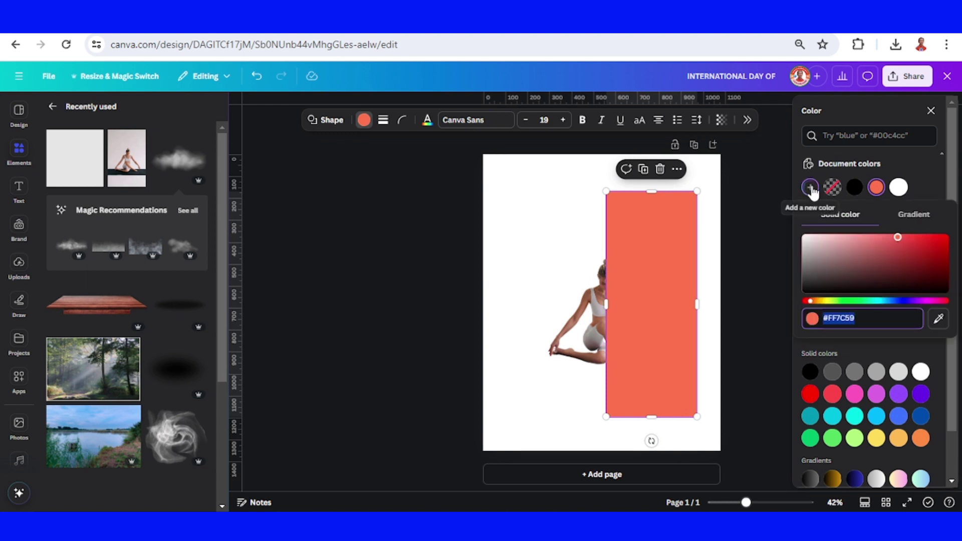
pyautogui.click(838, 301)
pyautogui.click(871, 256)
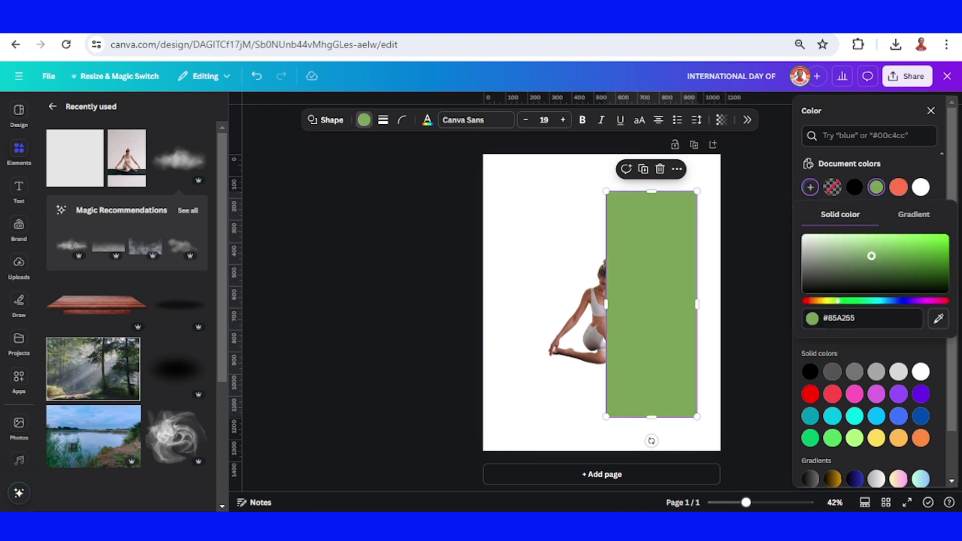
pyautogui.moveTo(871, 256); pyautogui.dragTo(869, 253)
pyautogui.click(747, 232)
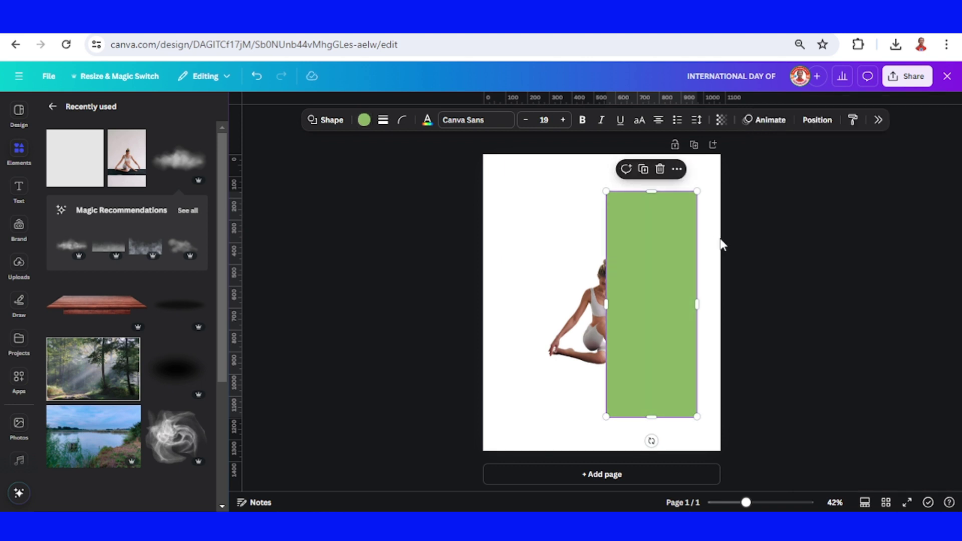
# Step: Send the green rectangle to the back, behind the yoga woman
pyautogui.click(716, 242)
pyautogui.rightClick(653, 227)
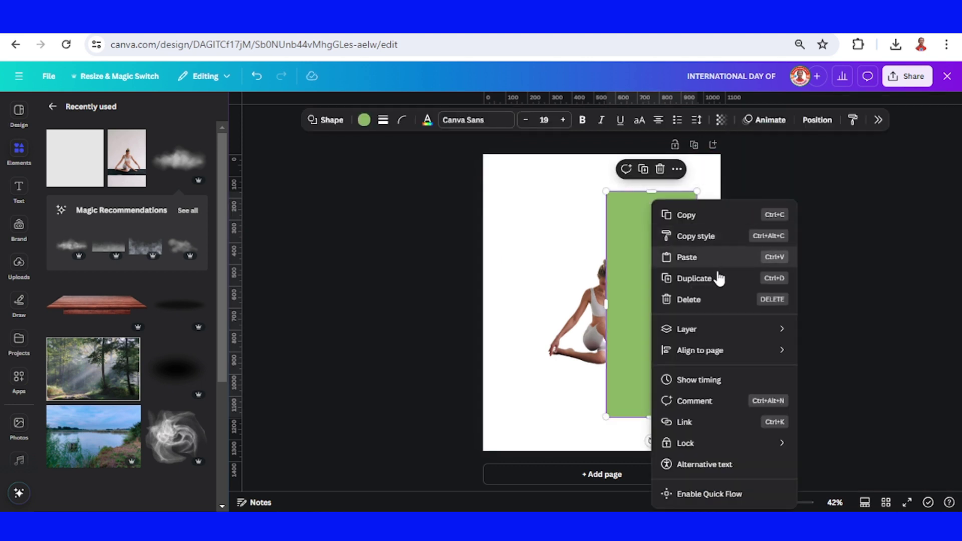
pyautogui.moveTo(711, 331)
pyautogui.click(847, 392)
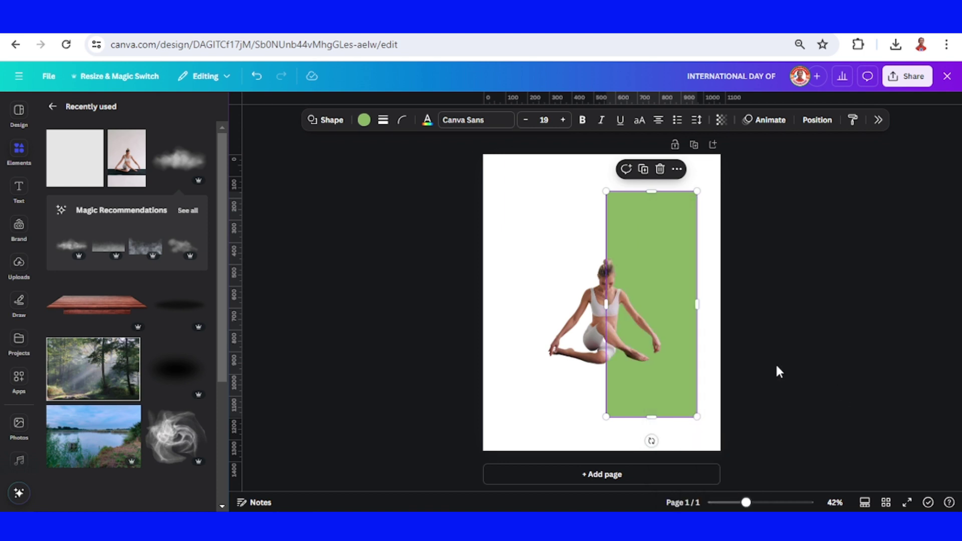
pyautogui.click(582, 325)
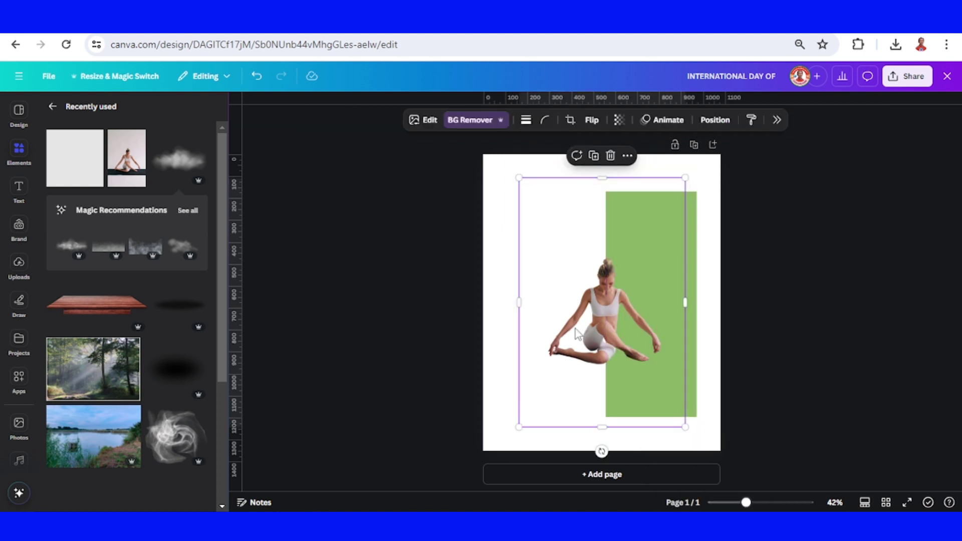
# Step: Apply a custom Duotone to the woman, with highlights sampled from the page's white
pyautogui.click(430, 120)
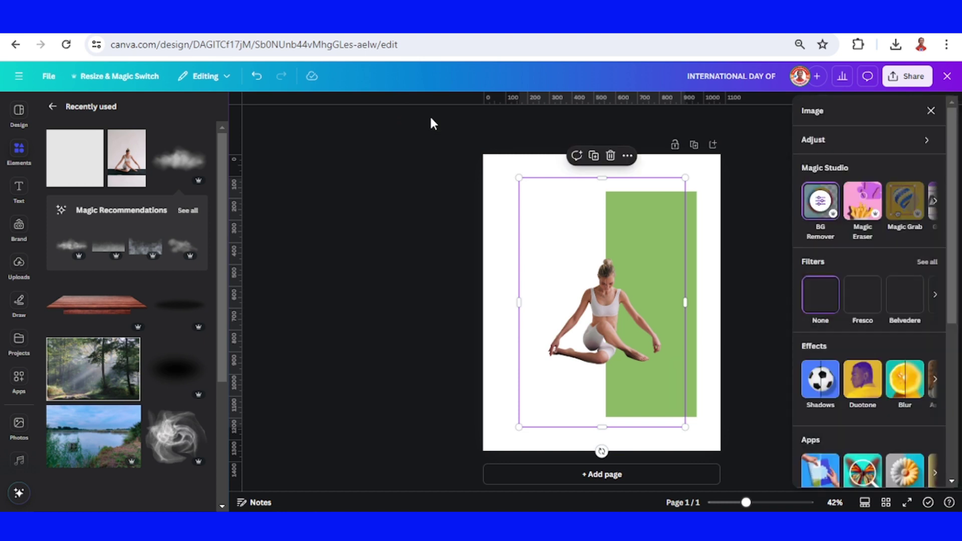
pyautogui.click(862, 392)
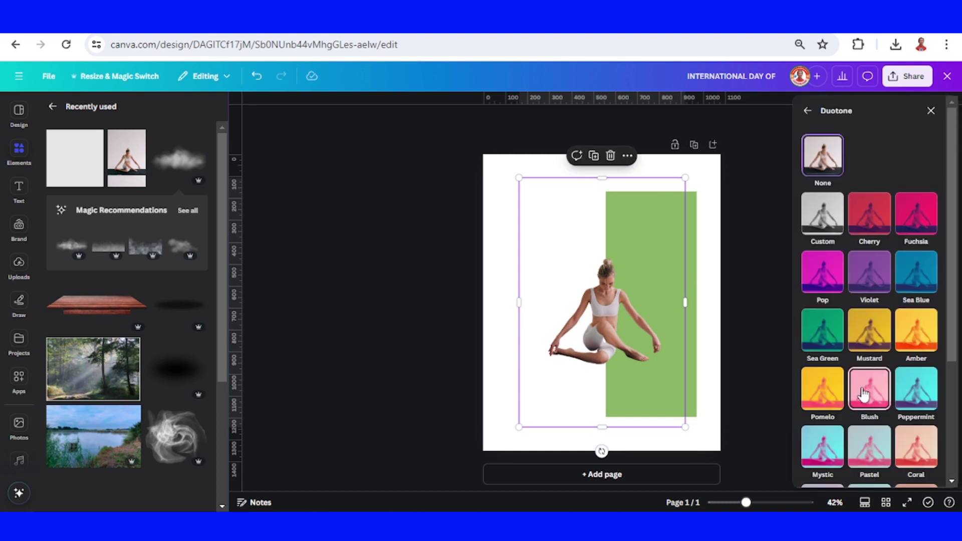
pyautogui.click(824, 219)
pyautogui.click(928, 263)
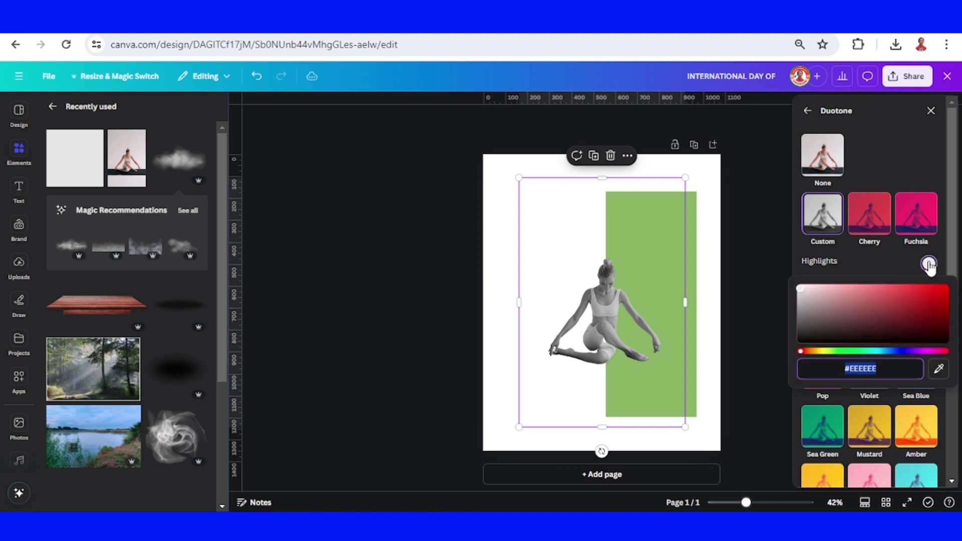
pyautogui.click(939, 368)
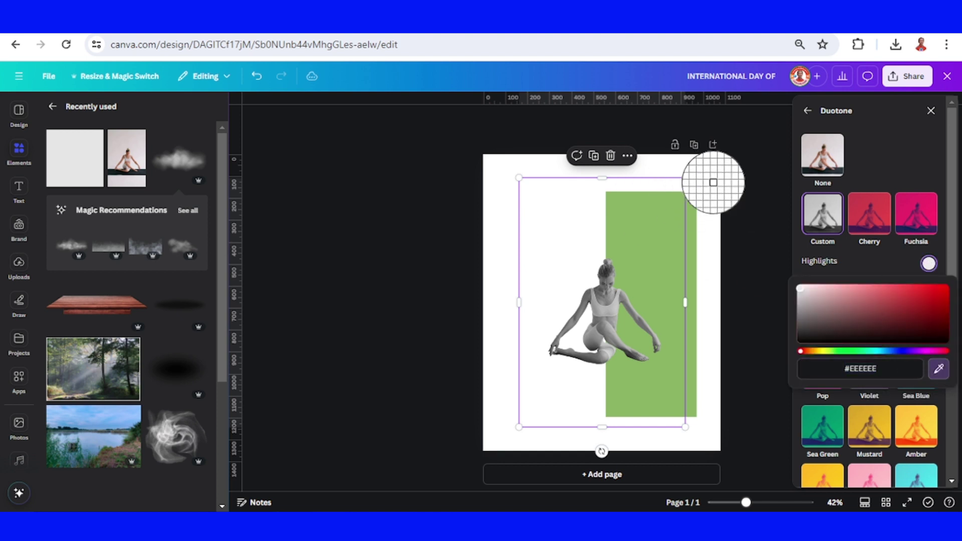
pyautogui.click(713, 187)
pyautogui.click(871, 263)
# Step: Set the duotone shadows to white (#FFFFFF) as well, making the figure a white silhouette
pyautogui.click(928, 290)
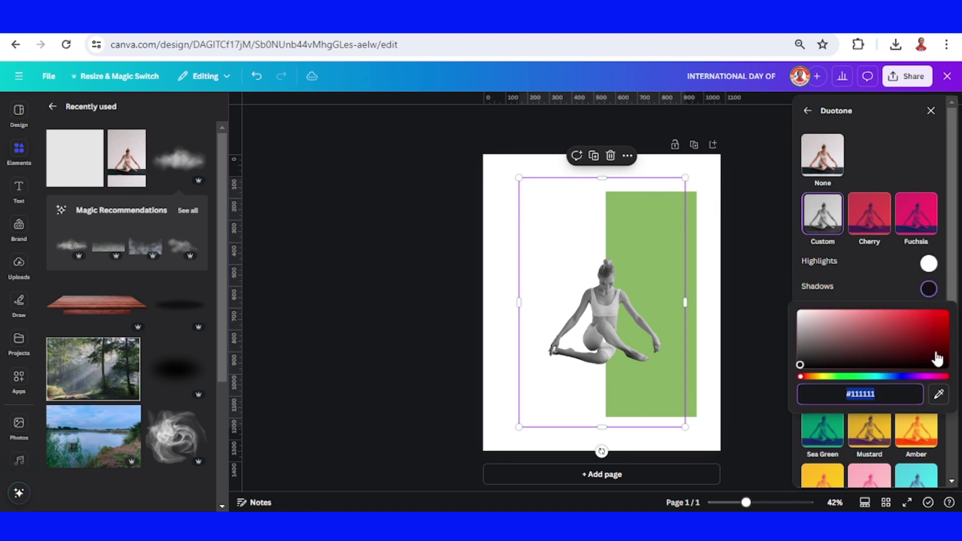
pyautogui.click(938, 394)
pyautogui.click(714, 181)
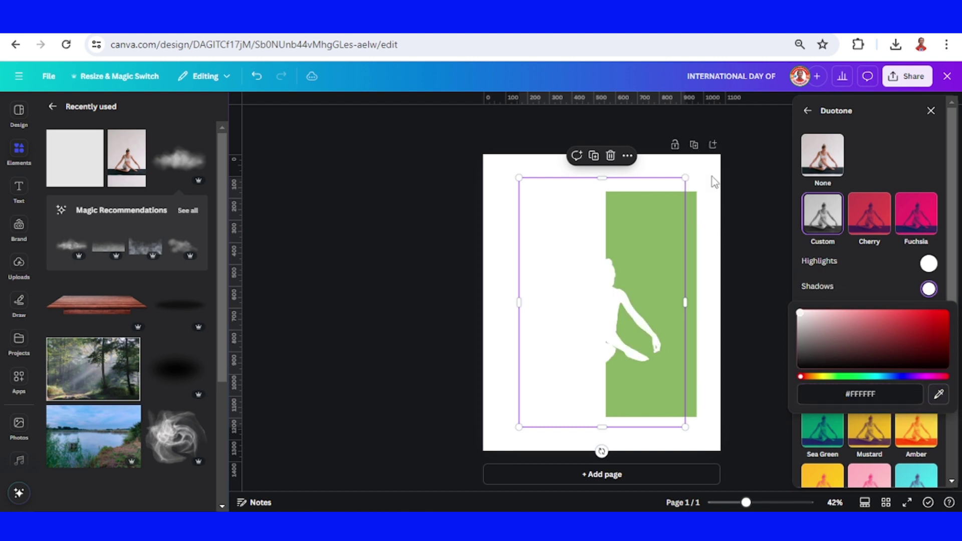
pyautogui.click(716, 234)
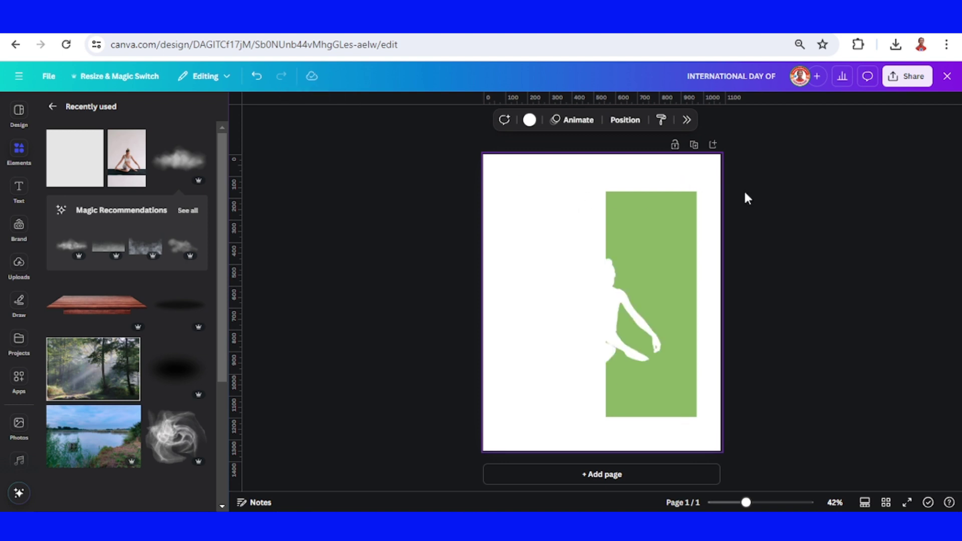
# Step: Download the design as PNG (INTERNATIONAL DAY OF.png), then delete the green rectangle and figure
pyautogui.click(898, 85)
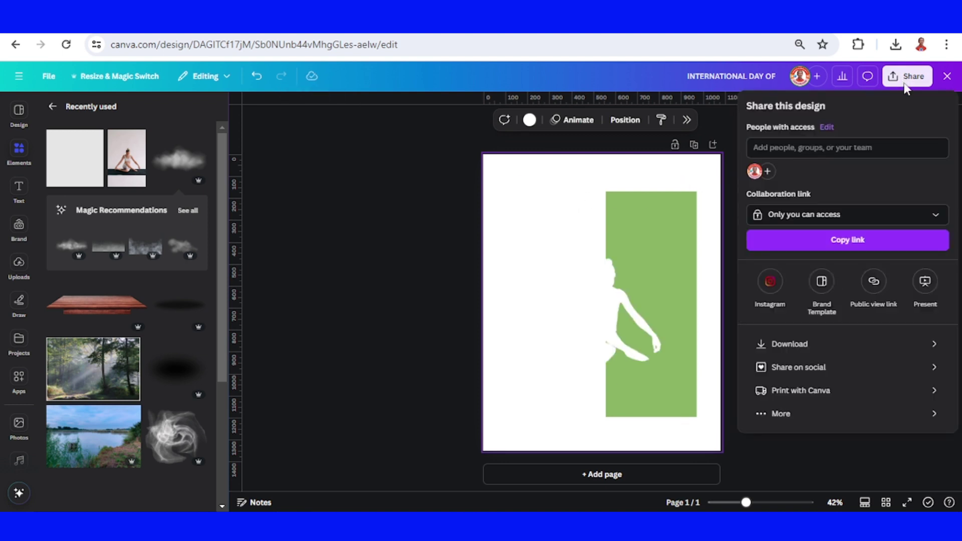
pyautogui.click(837, 346)
pyautogui.click(862, 294)
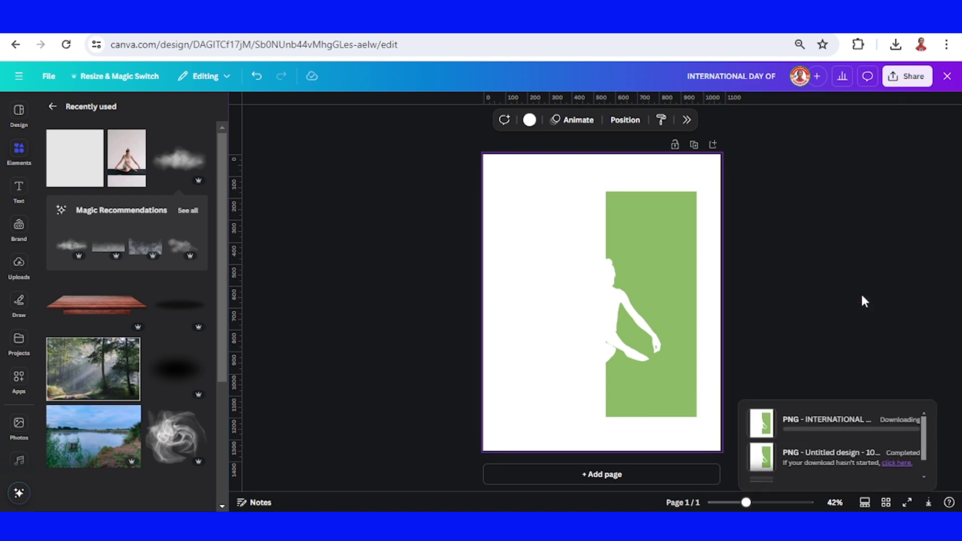
pyautogui.moveTo(497, 162); pyautogui.dragTo(749, 458)
pyautogui.click(624, 157)
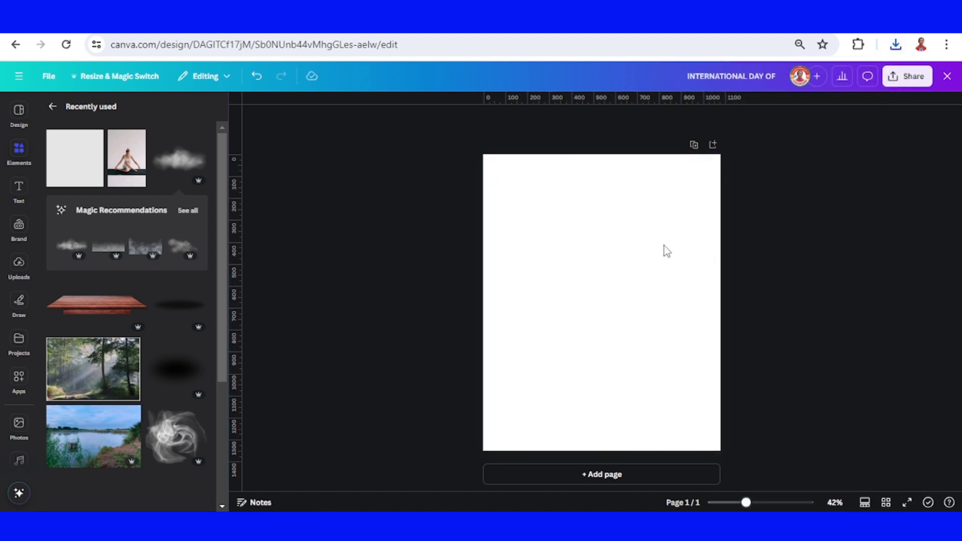
# Step: Set the page background to the bright green swatch
pyautogui.click(596, 231)
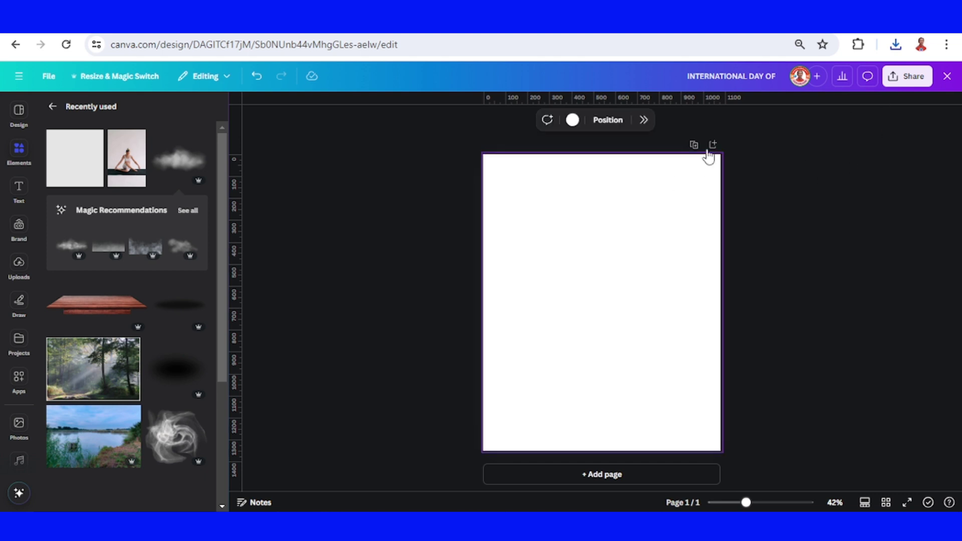
pyautogui.click(572, 122)
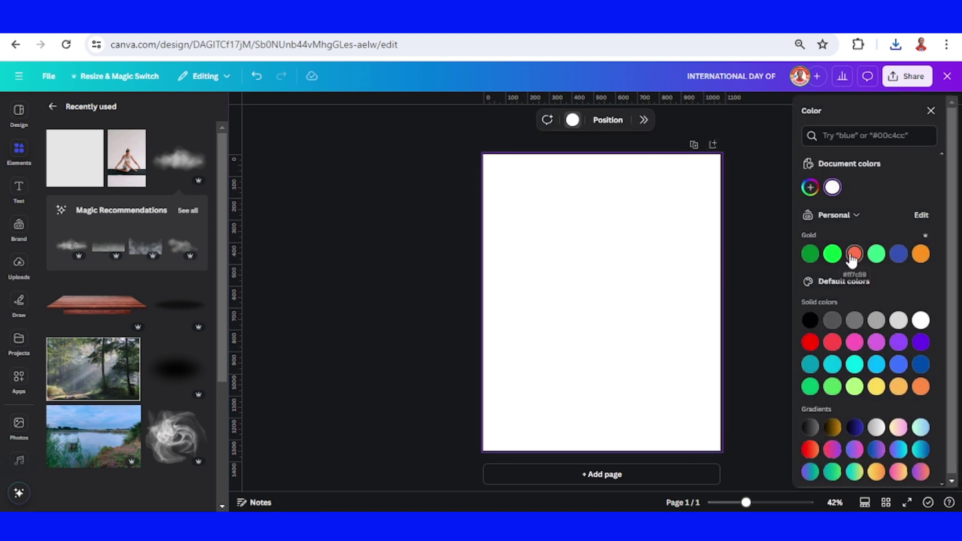
pyautogui.click(832, 254)
# Step: Insert the downloaded INTERNATIONAL DAY OF.png, remove its background, and enlarge it to fill the page
pyautogui.click(895, 44)
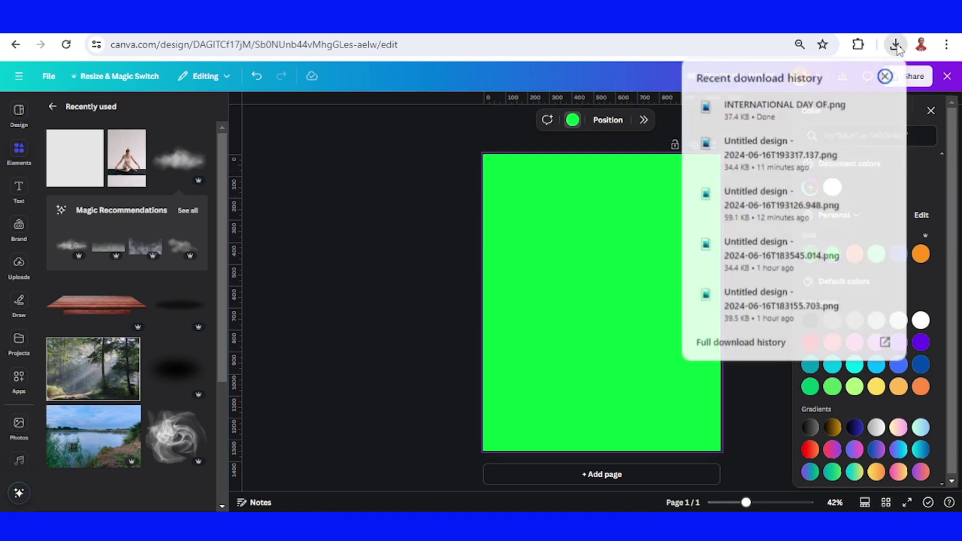
pyautogui.moveTo(798, 122); pyautogui.dragTo(611, 308)
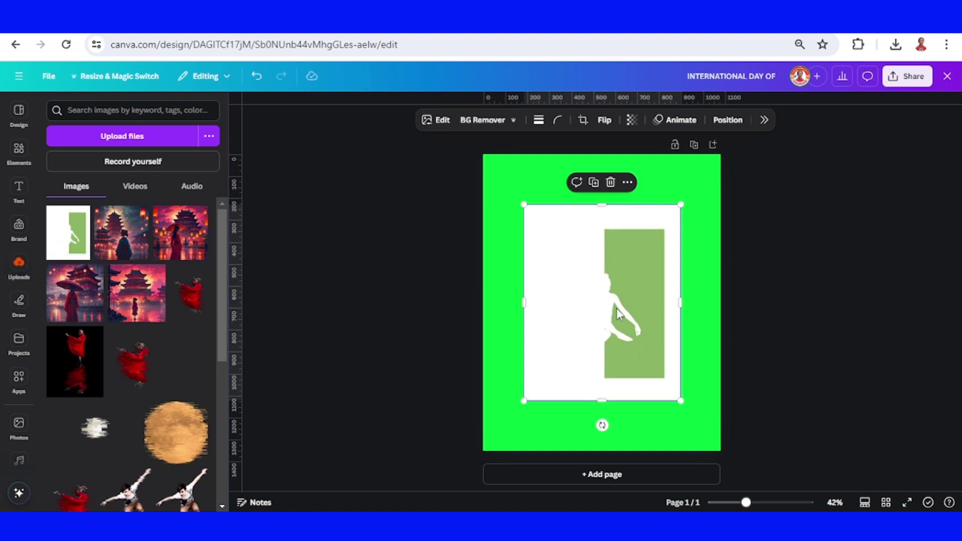
pyautogui.click(478, 120)
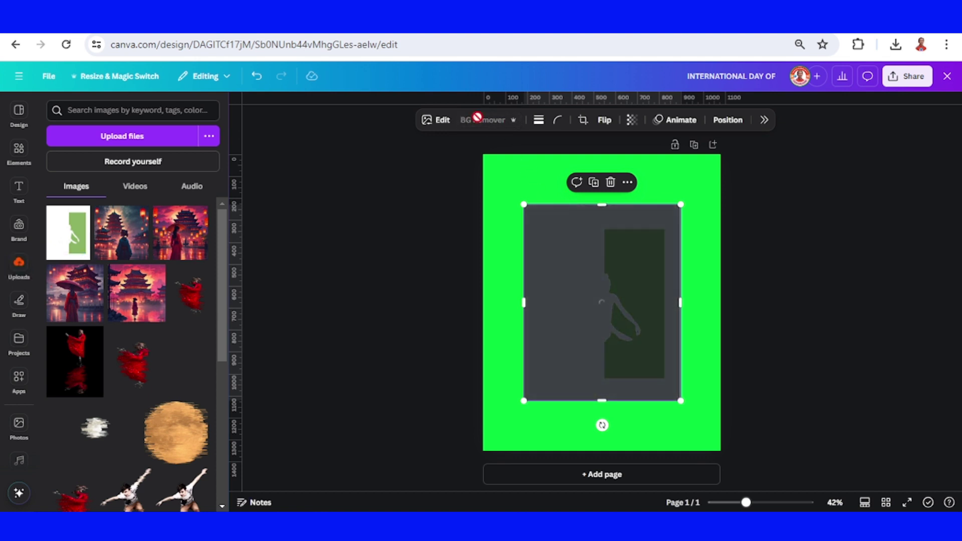
pyautogui.moveTo(523, 401); pyautogui.dragTo(483, 450)
pyautogui.moveTo(678, 204); pyautogui.dragTo(720, 154)
pyautogui.click(19, 149)
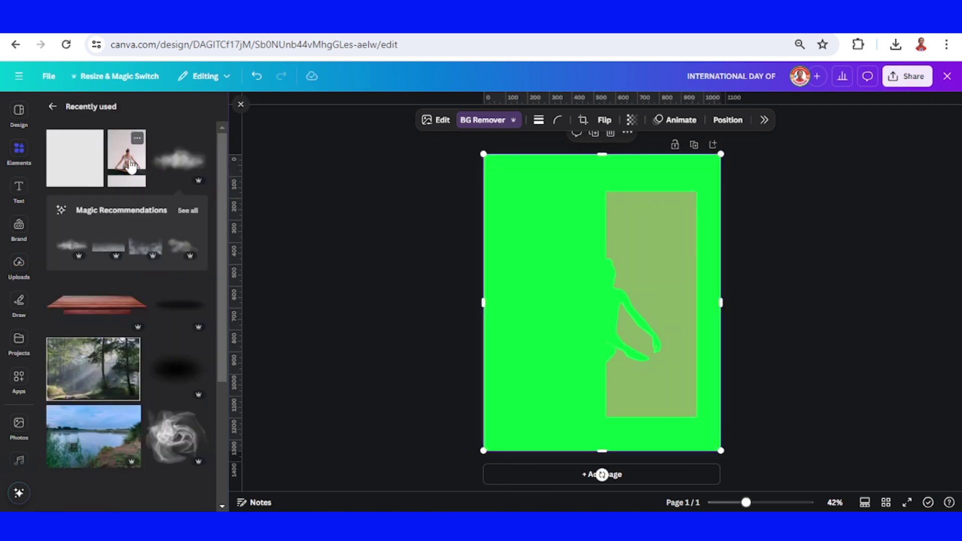
# Step: Add the seated yoga photo, remove its background, and crop it to the woman's left half
pyautogui.click(129, 165)
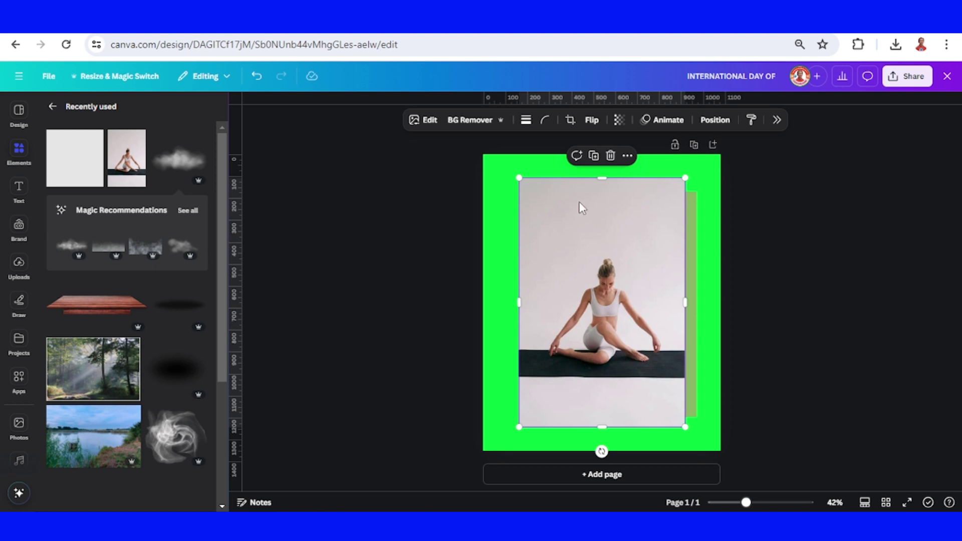
pyautogui.click(473, 122)
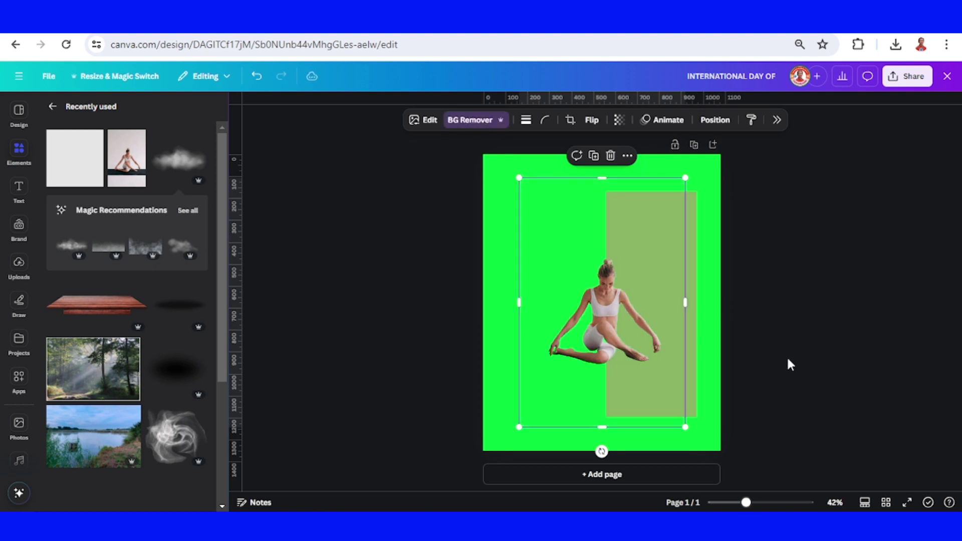
pyautogui.moveTo(745, 502); pyautogui.dragTo(767, 503)
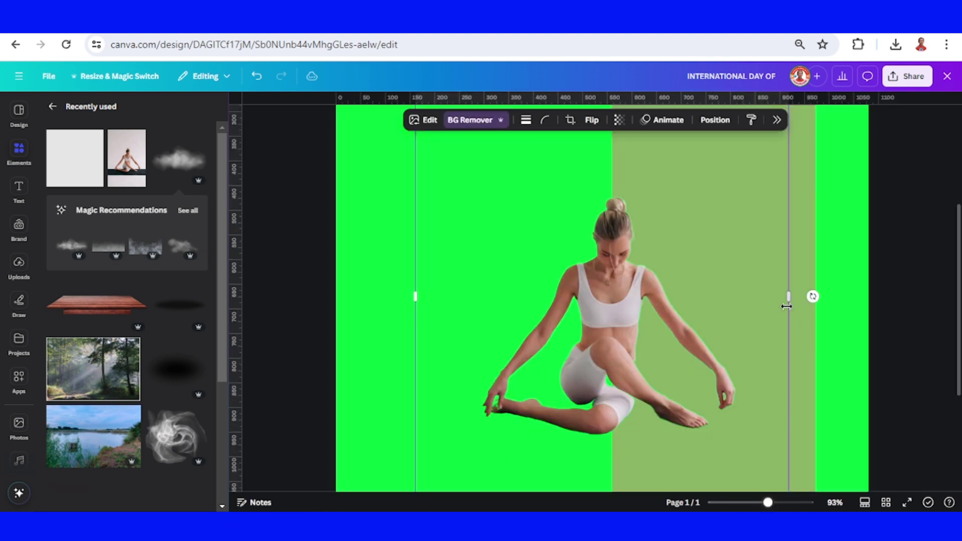
pyautogui.moveTo(788, 297); pyautogui.dragTo(611, 288)
pyautogui.moveTo(767, 502); pyautogui.dragTo(758, 502)
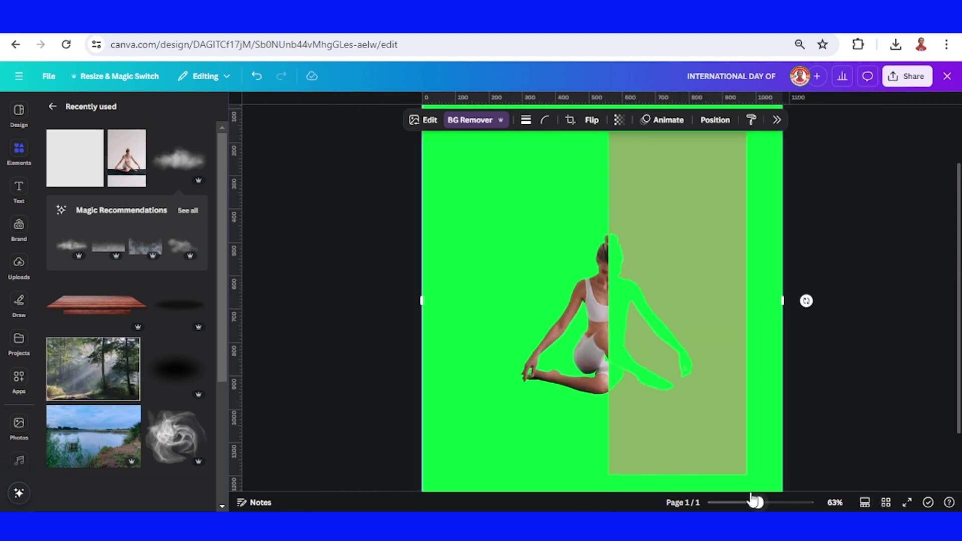
pyautogui.moveTo(422, 303); pyautogui.dragTo(517, 301)
pyautogui.scroll(-2, 655, 408)
pyautogui.scroll(2, 661, 412)
pyautogui.scroll(2, 661, 412)
pyautogui.moveTo(782, 287); pyautogui.dragTo(751, 344)
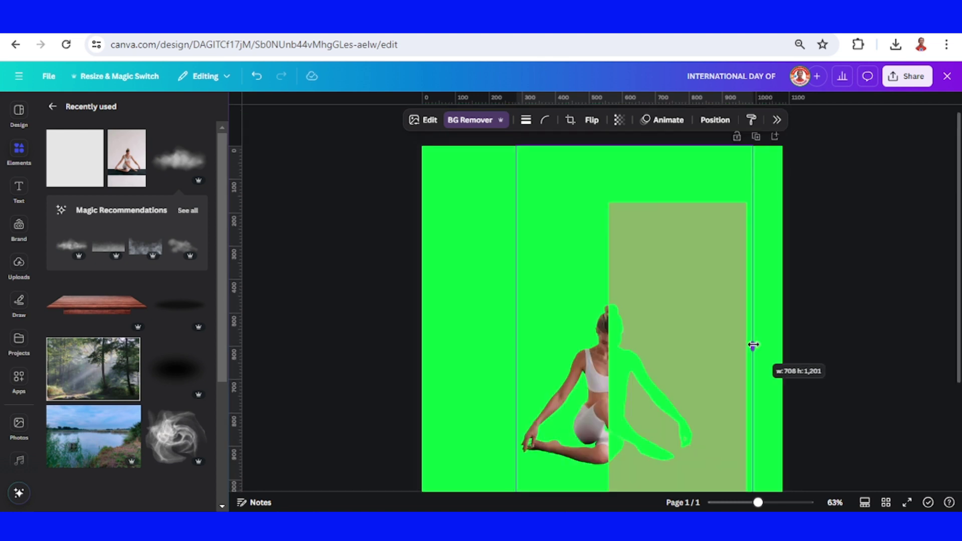
pyautogui.moveTo(623, 142); pyautogui.dragTo(630, 198)
pyautogui.click(131, 345)
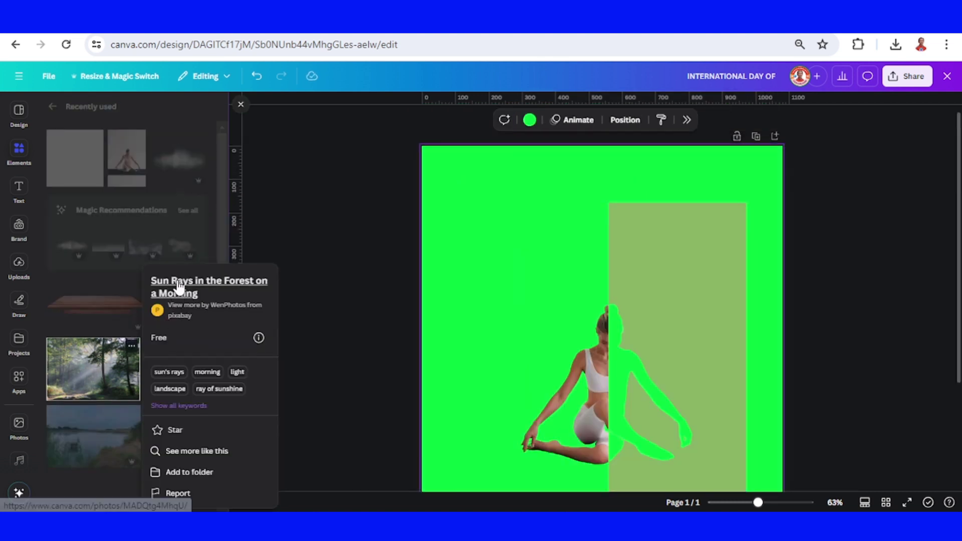
# Step: Add the sunlit forest photo, stretch it over the whole page, and send it back one layer
pyautogui.click(97, 375)
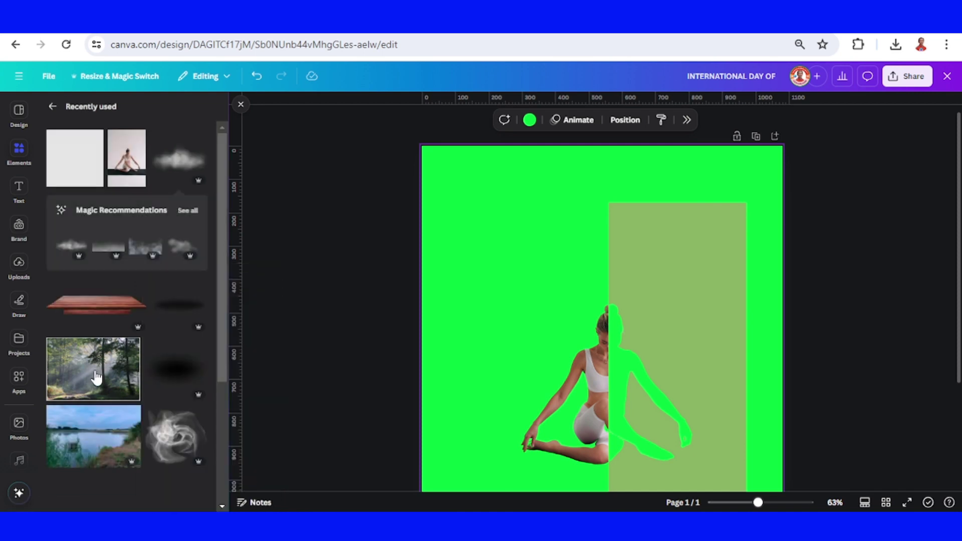
pyautogui.click(97, 375)
pyautogui.moveTo(598, 237); pyautogui.dragTo(596, 131)
pyautogui.scroll(-3, 615, 242)
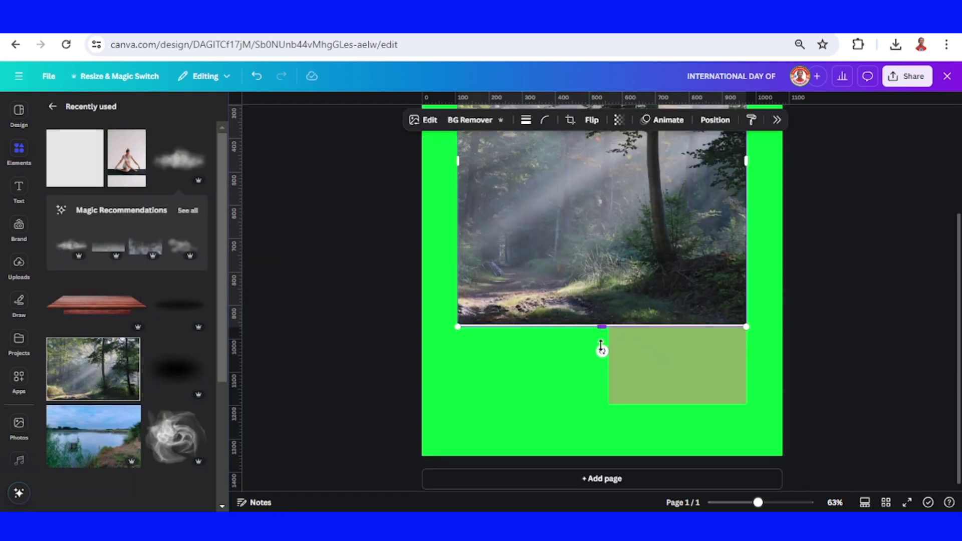
pyautogui.moveTo(602, 346); pyautogui.dragTo(601, 463)
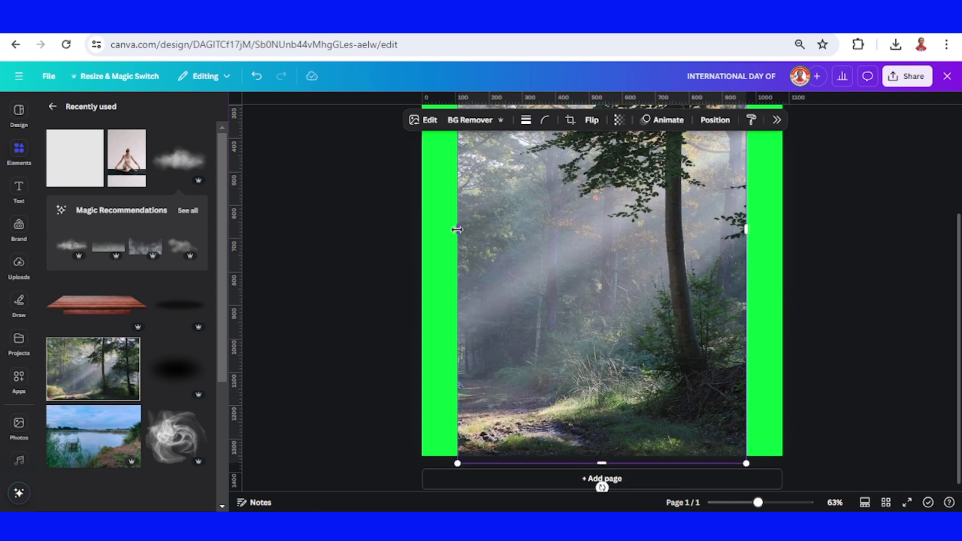
pyautogui.moveTo(457, 229); pyautogui.dragTo(421, 230)
pyautogui.moveTo(745, 230); pyautogui.dragTo(787, 231)
pyautogui.rightClick(674, 221)
pyautogui.moveTo(741, 298)
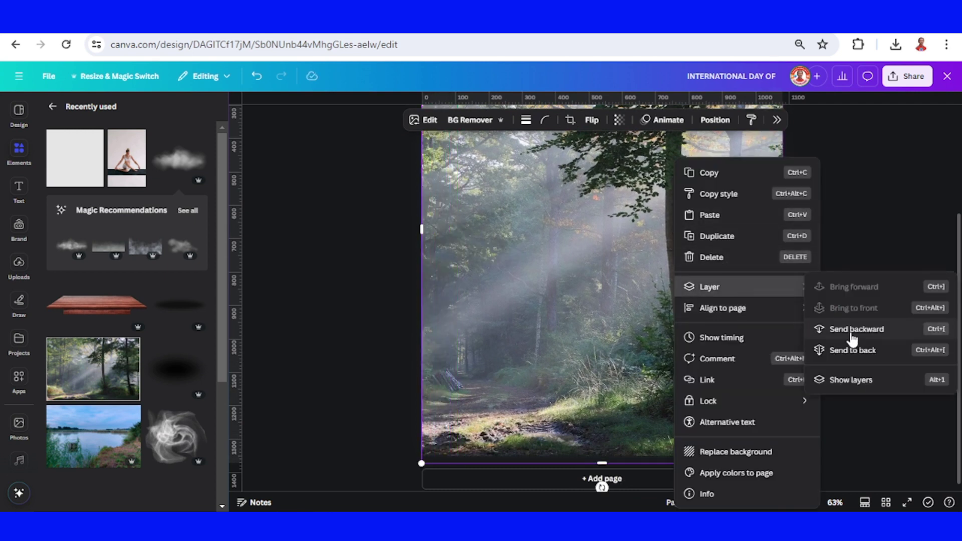
pyautogui.click(852, 332)
# Step: Shrink the yoga cutout from its top edge and add a vertical guide at 518
pyautogui.scroll(-3, 746, 360)
pyautogui.click(592, 344)
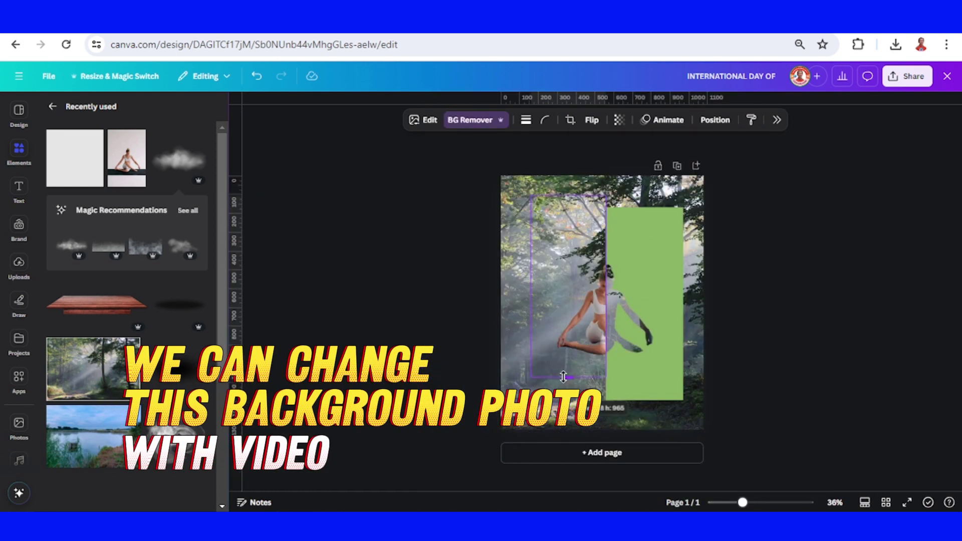
pyautogui.moveTo(575, 196); pyautogui.dragTo(575, 243)
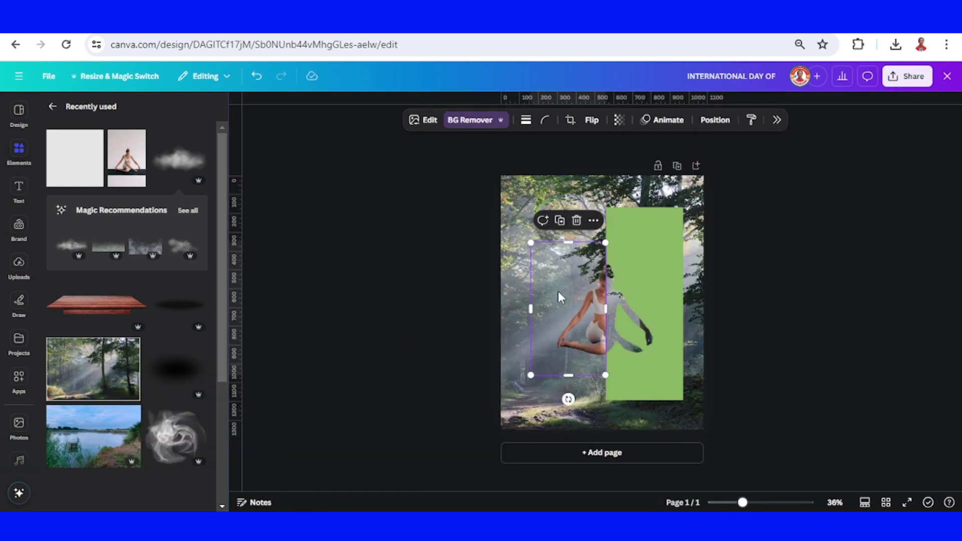
pyautogui.moveTo(531, 301); pyautogui.dragTo(571, 302)
pyautogui.hotkey('ctrl', 'z')
pyautogui.click(244, 254)
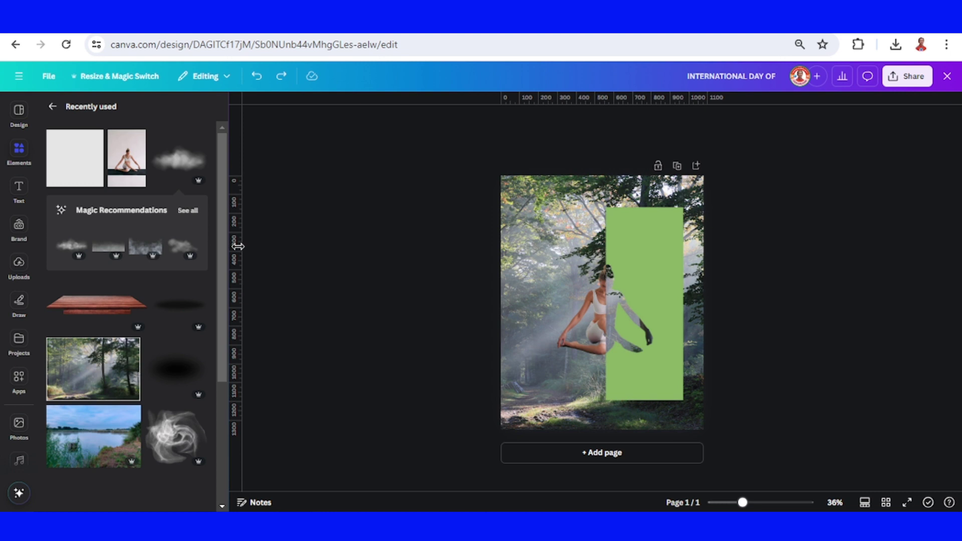
pyautogui.moveTo(238, 246); pyautogui.dragTo(602, 260)
# Step: Select the yoga cutout with the green panel, enlarge both, and shift them up and right
pyautogui.click(574, 315)
pyautogui.keyDown('shift'); pyautogui.click(651, 277); pyautogui.keyUp('shift')
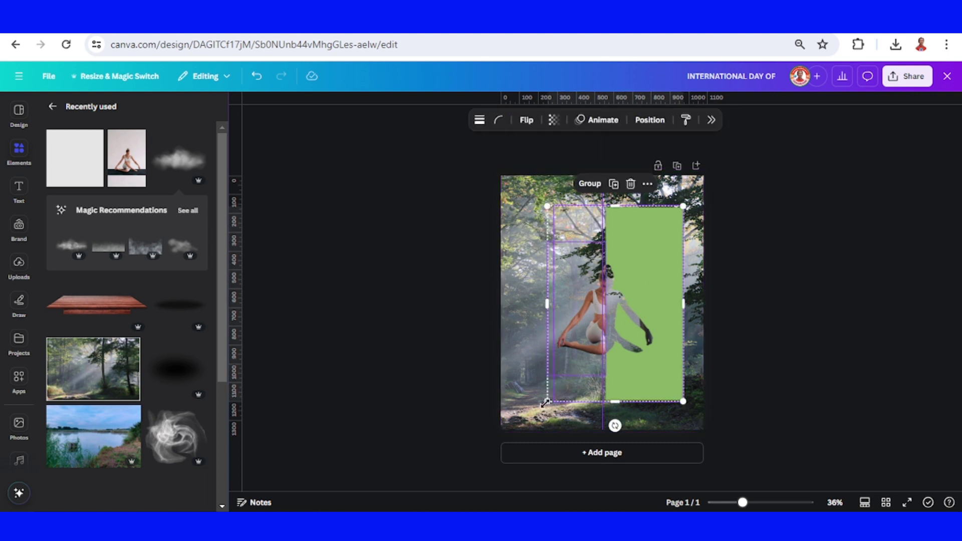
pyautogui.moveTo(538, 414); pyautogui.dragTo(479, 490)
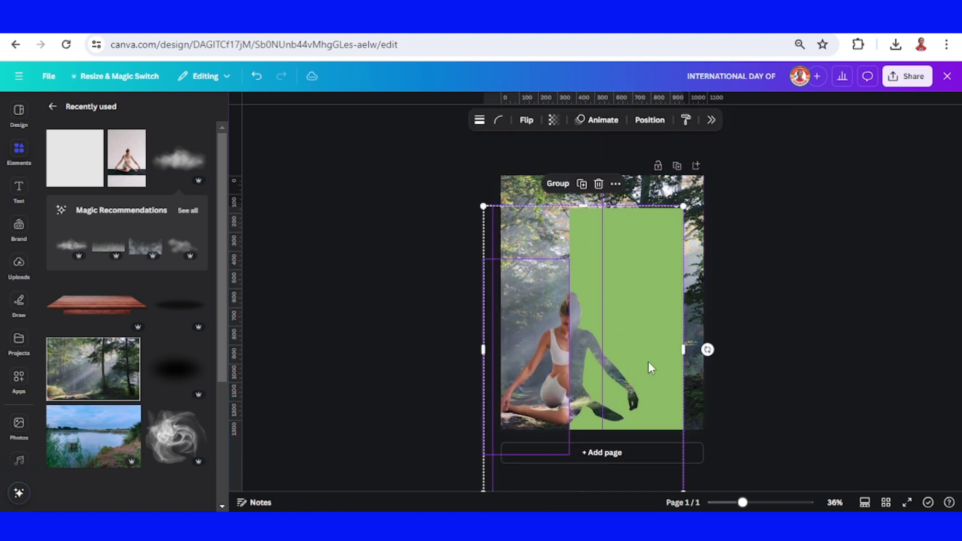
pyautogui.moveTo(650, 351); pyautogui.dragTo(677, 318)
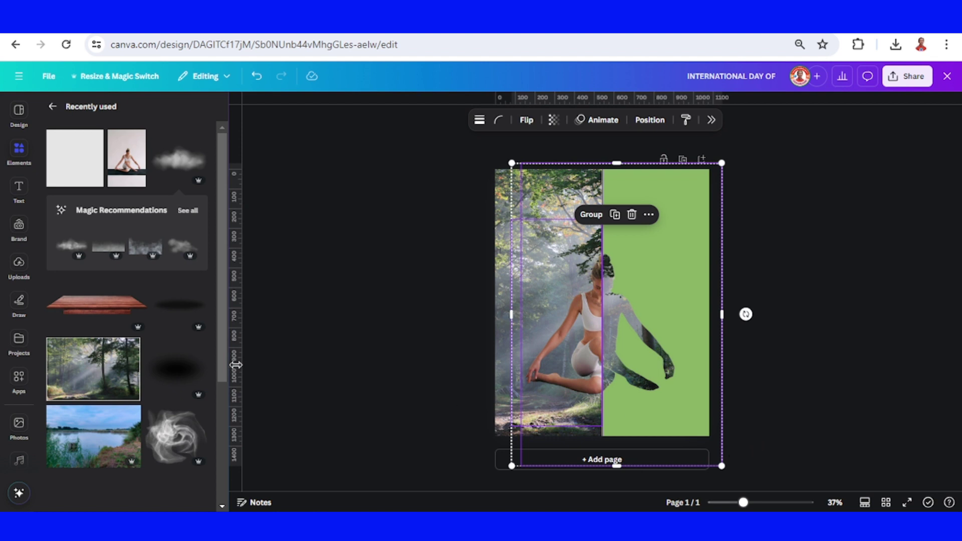
pyautogui.click(138, 291)
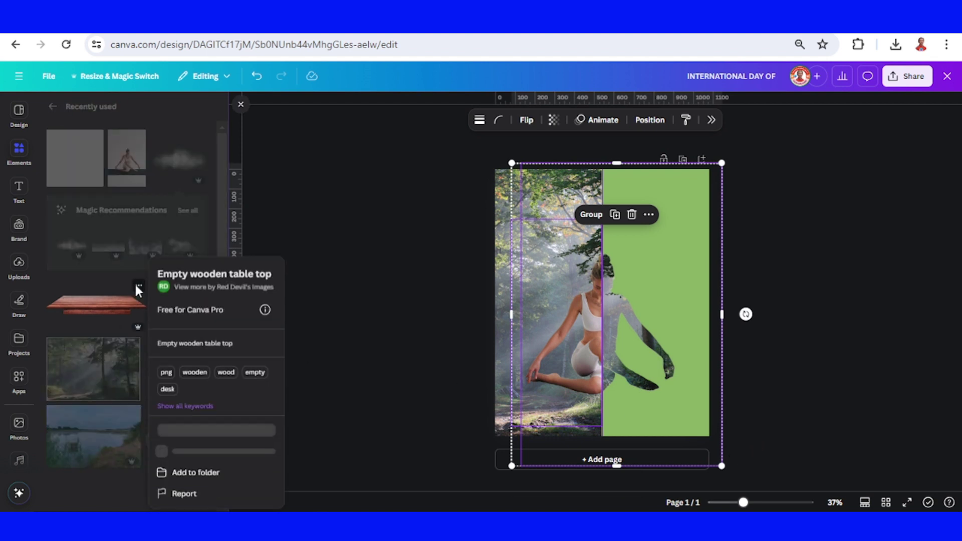
# Step: Place the 'Empty wooden table top' across the page bottom, stretched wide, layered behind the woman
pyautogui.moveTo(112, 313); pyautogui.dragTo(523, 358)
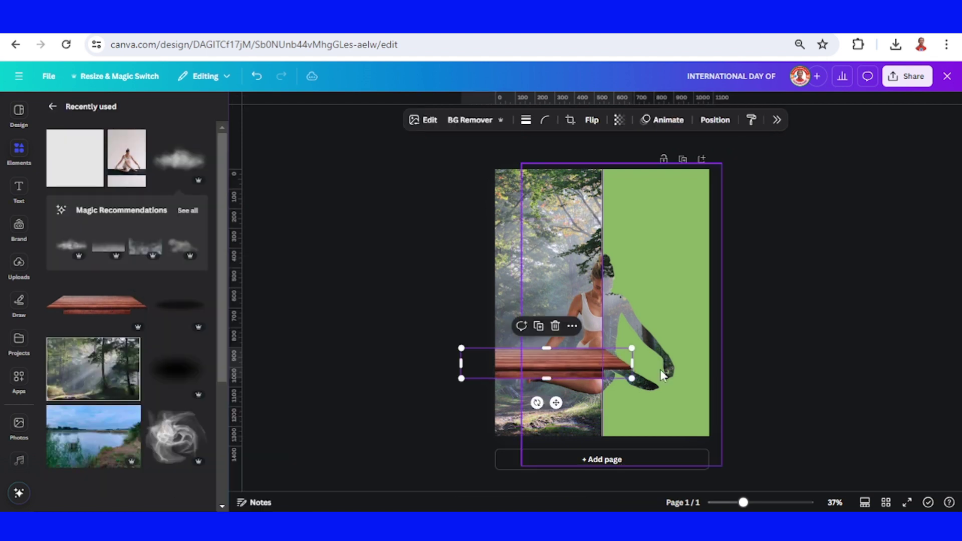
pyautogui.moveTo(634, 363); pyautogui.dragTo(742, 368)
pyautogui.moveTo(590, 377); pyautogui.dragTo(583, 505)
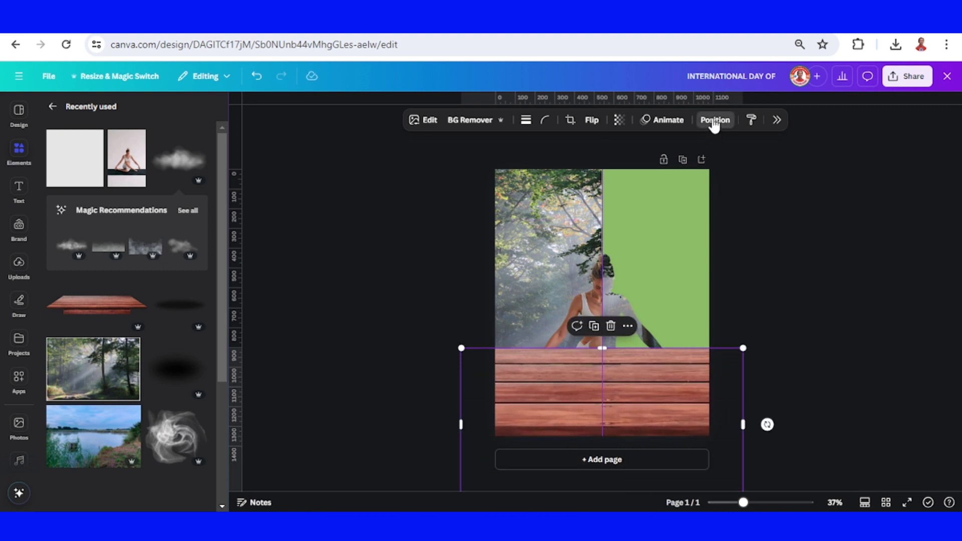
pyautogui.click(714, 120)
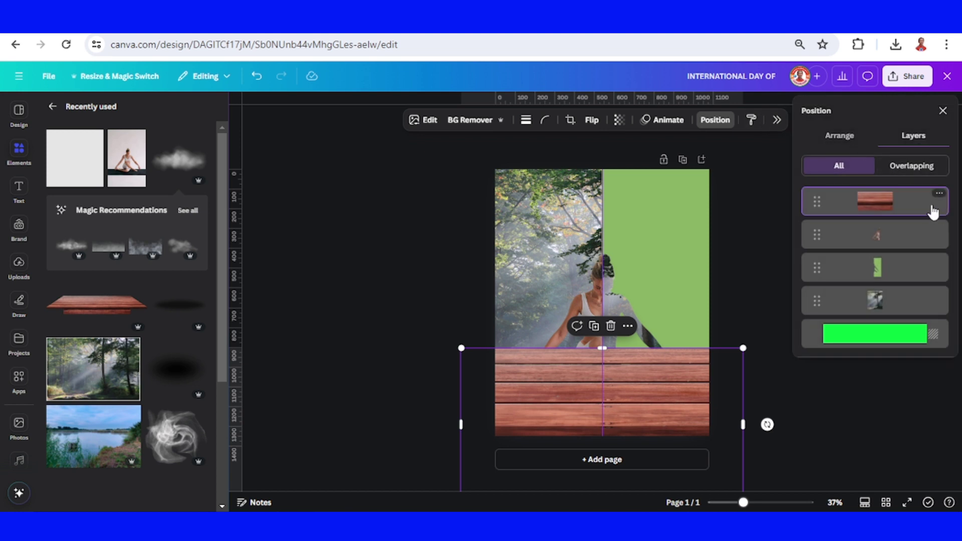
pyautogui.moveTo(910, 212); pyautogui.dragTo(913, 284)
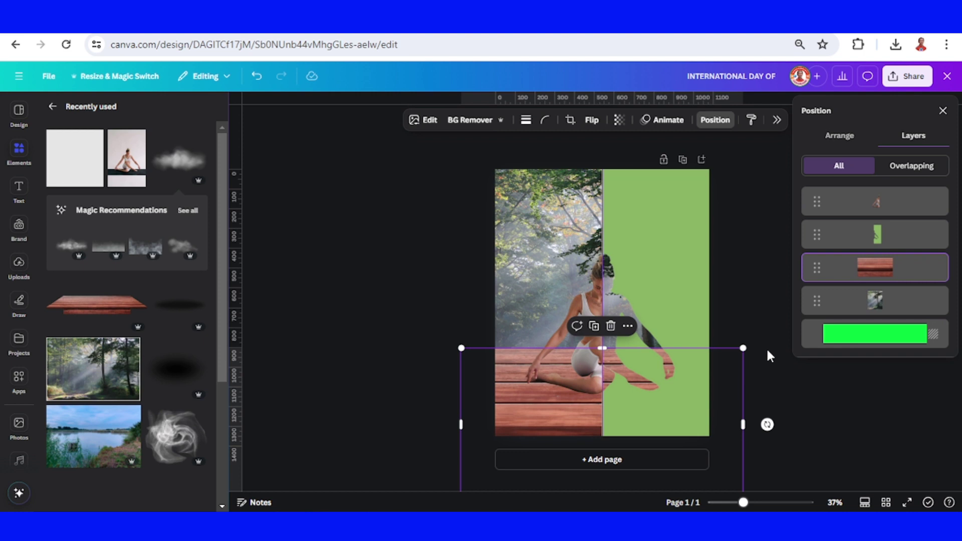
pyautogui.moveTo(498, 414); pyautogui.dragTo(496, 421)
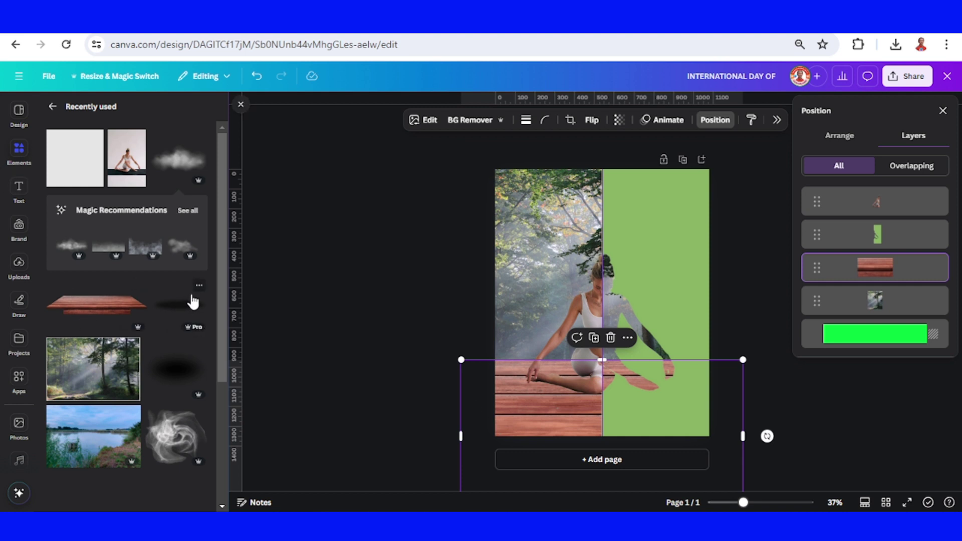
# Step: Add a soft dark shadow beneath the seated figure and bring the green panel to the front
pyautogui.click(199, 285)
pyautogui.click(183, 311)
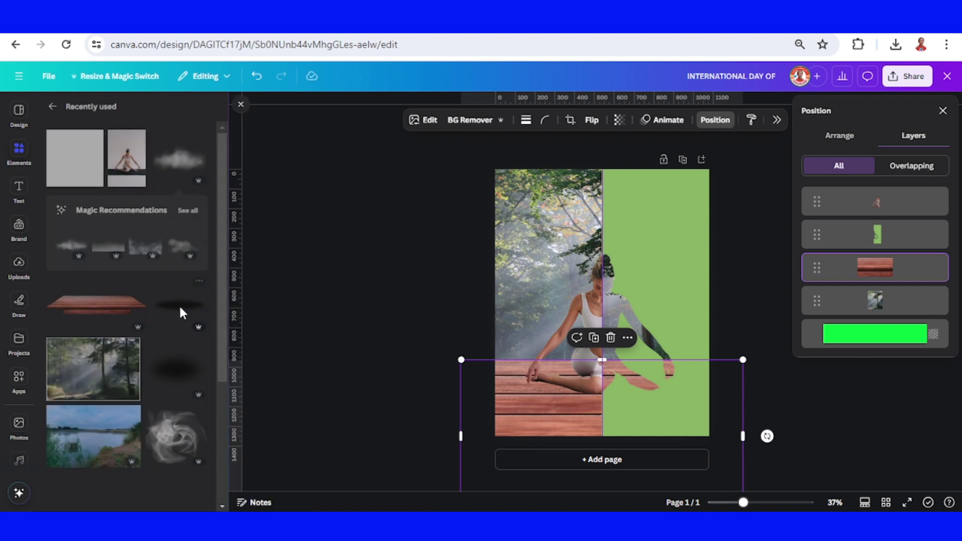
pyautogui.click(181, 313)
pyautogui.moveTo(579, 299); pyautogui.dragTo(581, 369)
pyautogui.moveTo(685, 347)
pyautogui.mouseDown()
pyautogui.moveTo(676, 371)
pyautogui.moveTo(651, 386)
pyautogui.moveTo(575, 376)
pyautogui.moveTo(626, 375)
pyautogui.moveTo(602, 375)
pyautogui.mouseUp()
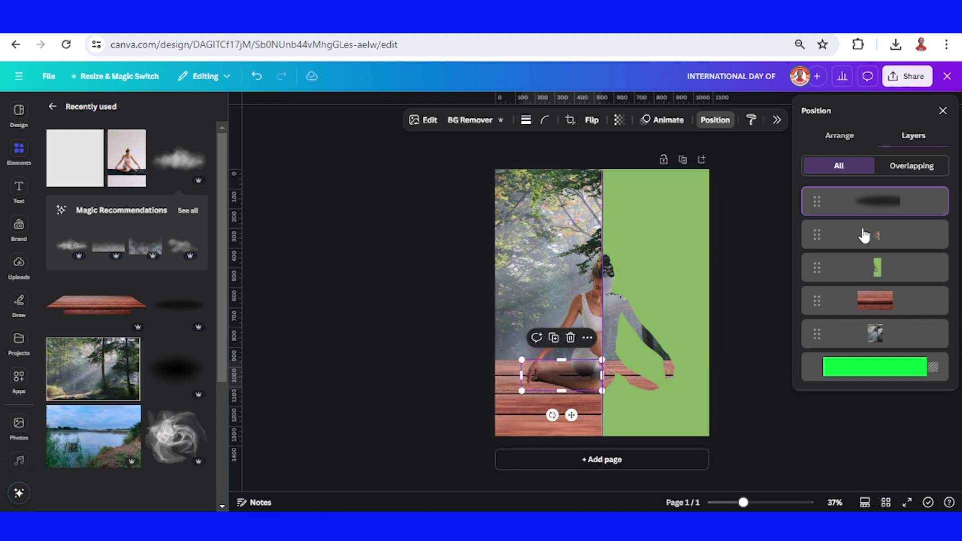
pyautogui.moveTo(880, 221); pyautogui.dragTo(881, 281)
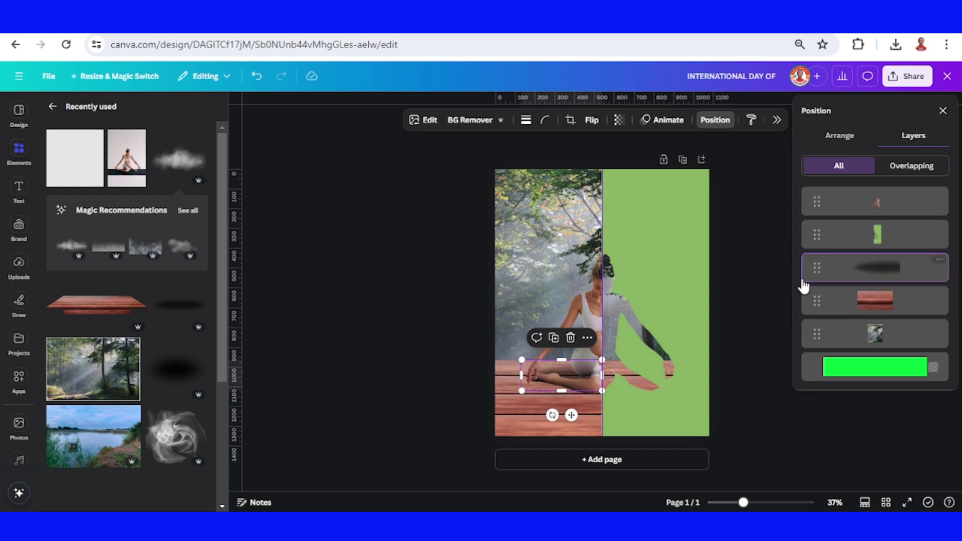
pyautogui.click(897, 245)
pyautogui.moveTo(904, 244); pyautogui.dragTo(900, 195)
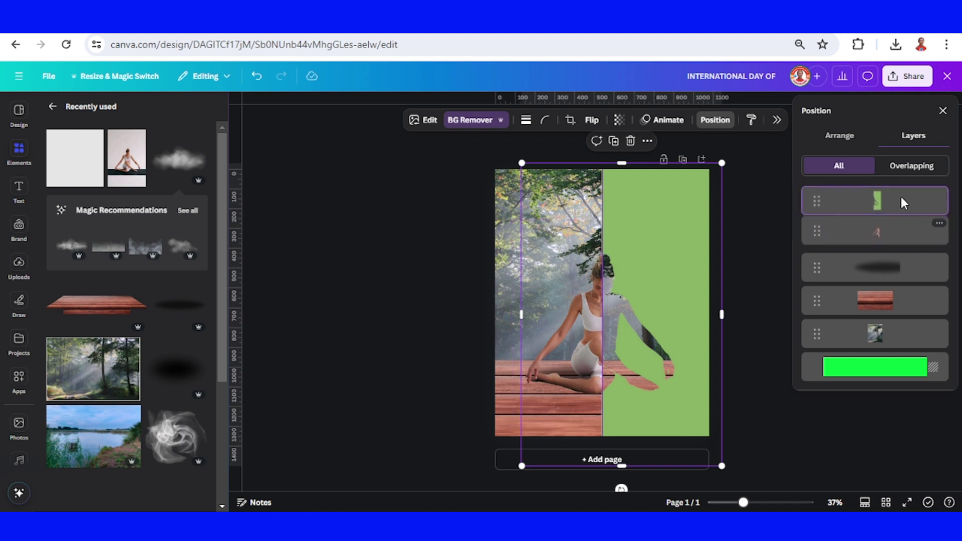
# Step: Duplicate the shadow, place the copy lower under the figure, and layer it behind her
pyautogui.click(883, 272)
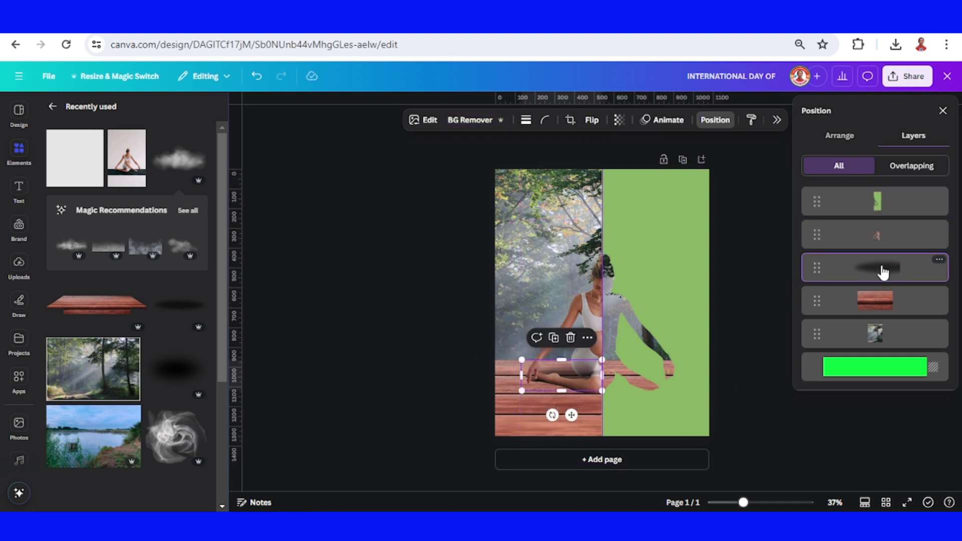
pyautogui.click(553, 337)
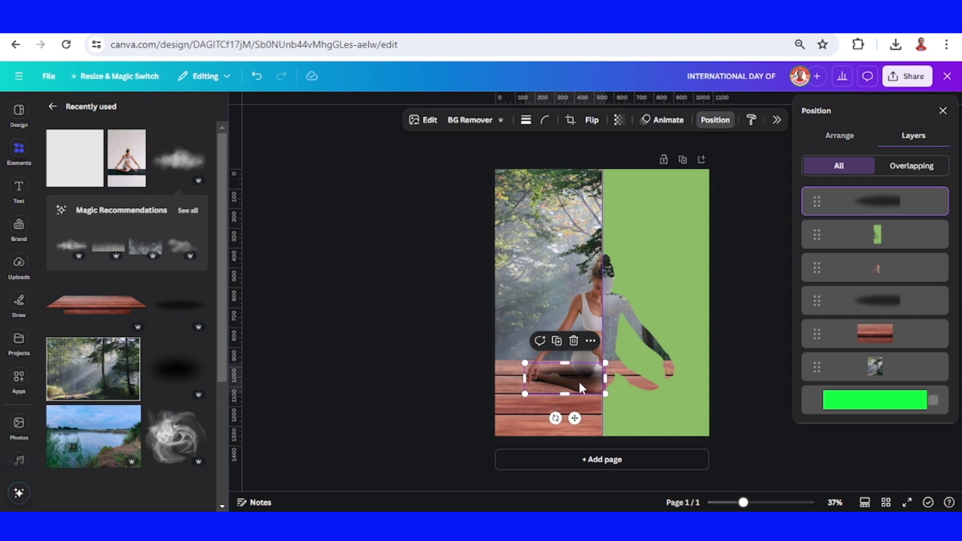
pyautogui.moveTo(583, 389); pyautogui.dragTo(578, 390)
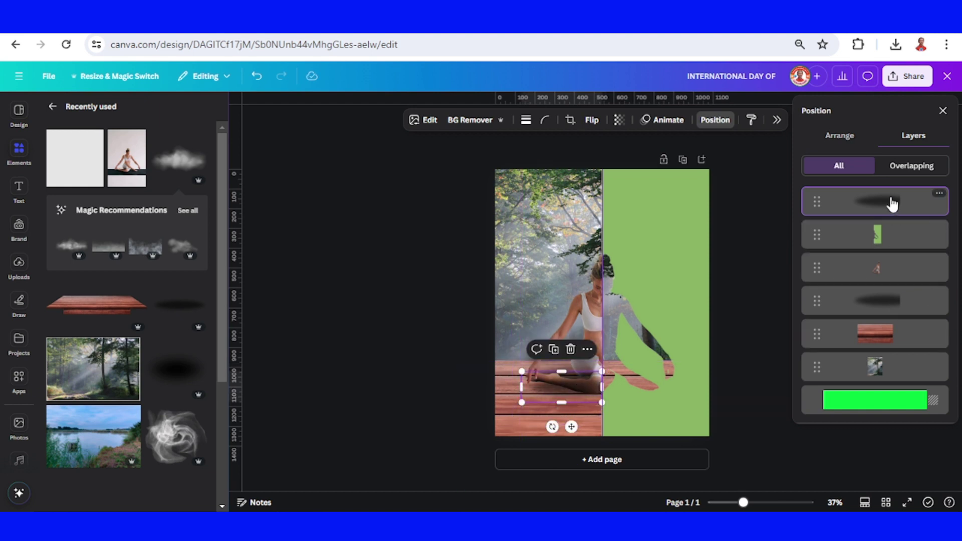
pyautogui.moveTo(892, 202); pyautogui.dragTo(892, 282)
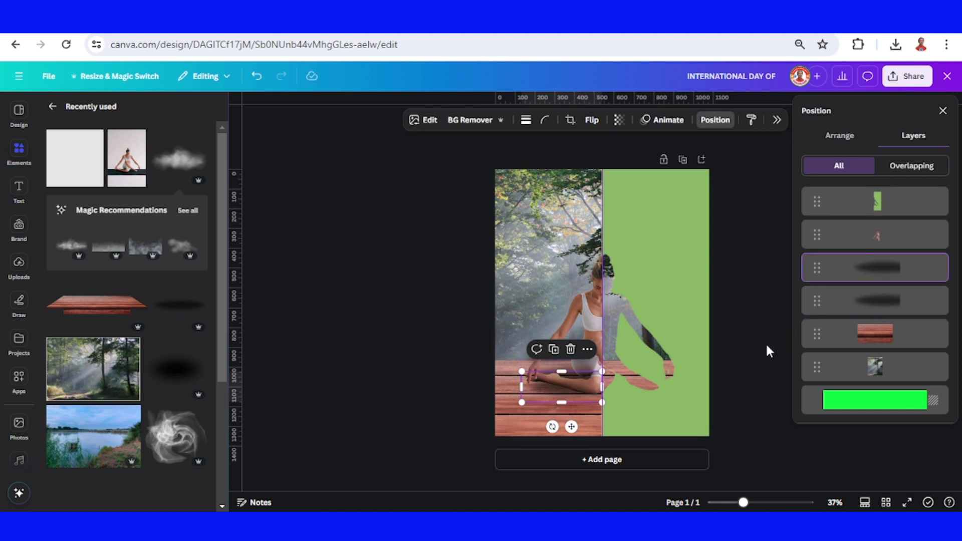
pyautogui.click(506, 306)
# Step: Add the 'Overlay Haze, Smoke, Fog' element, stretch it across the top, and layer it behind the floor
pyautogui.click(198, 142)
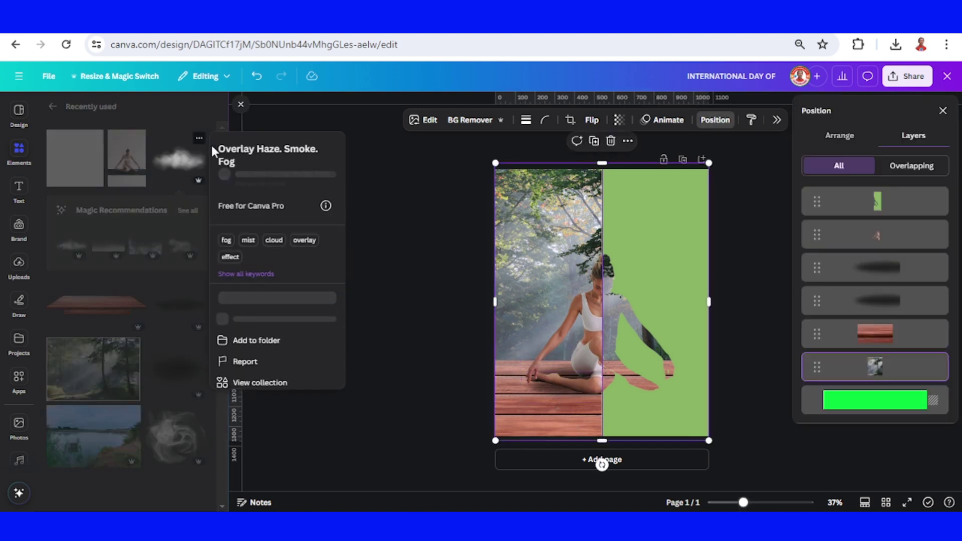
pyautogui.click(179, 161)
pyautogui.click(179, 161)
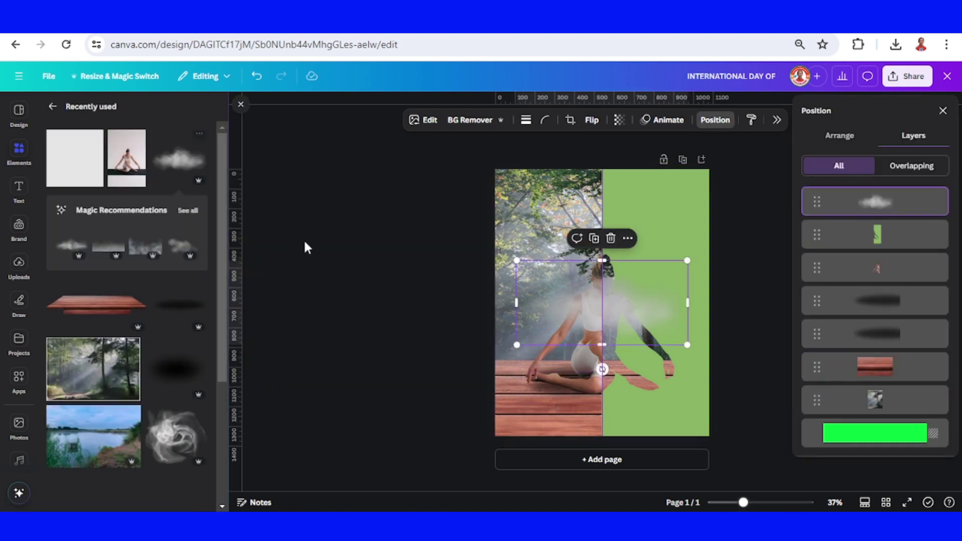
pyautogui.moveTo(636, 349); pyautogui.dragTo(571, 186)
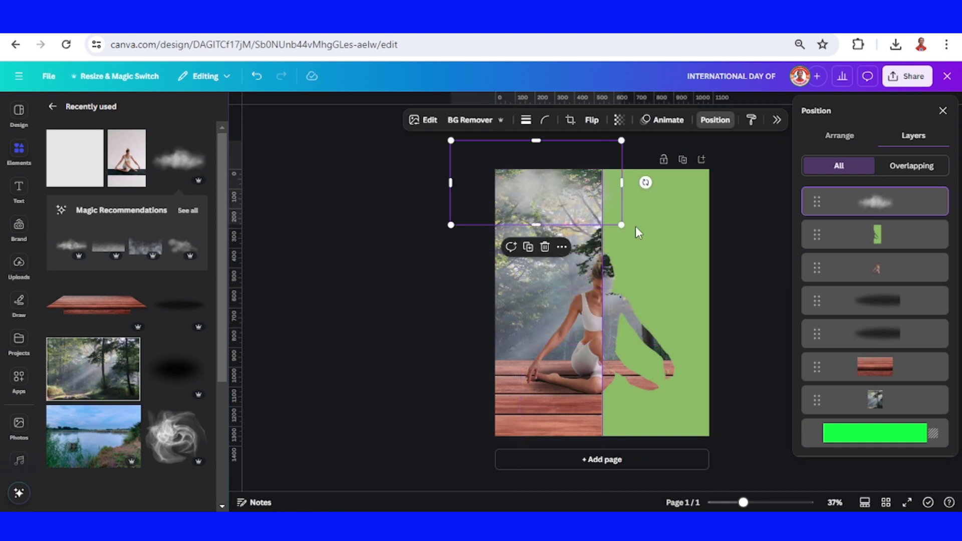
pyautogui.moveTo(623, 226); pyautogui.dragTo(796, 311)
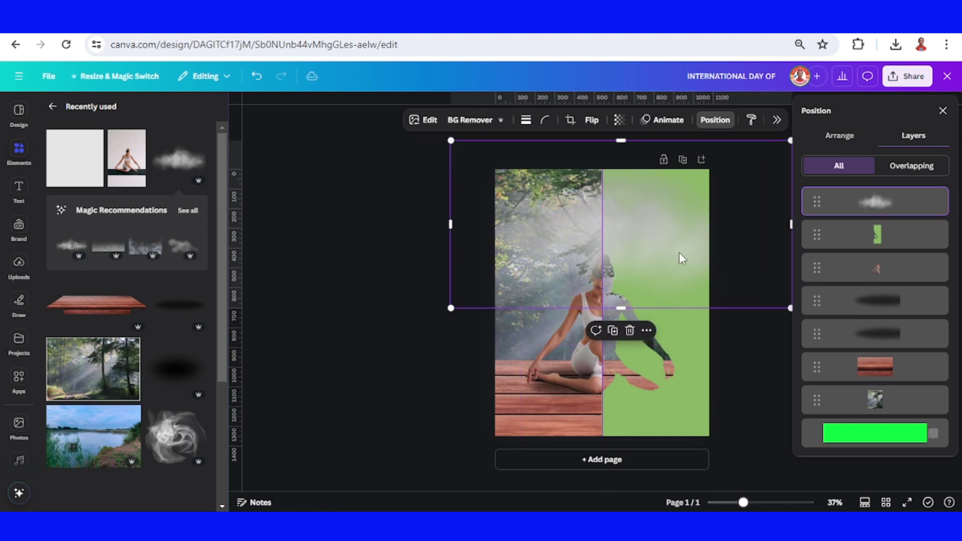
pyautogui.moveTo(678, 252); pyautogui.dragTo(660, 194)
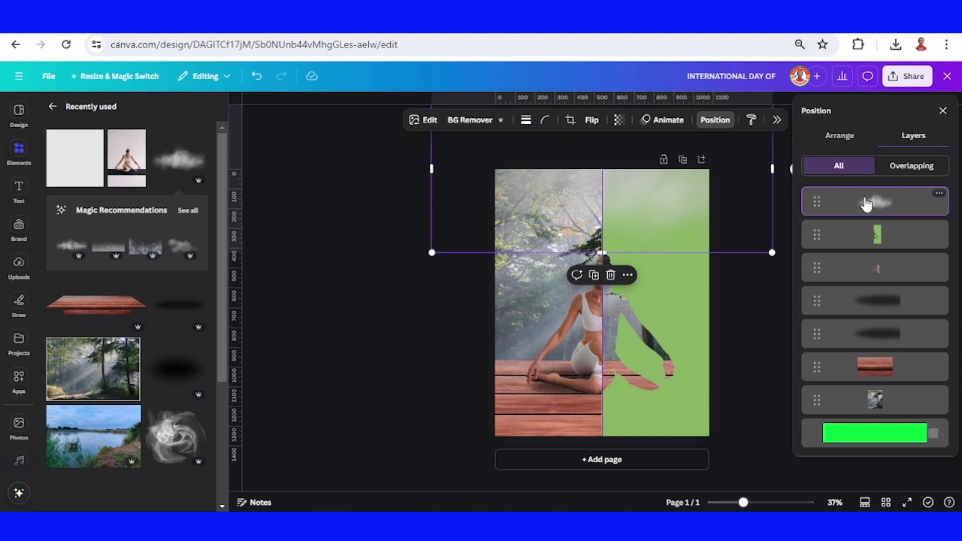
pyautogui.moveTo(866, 204); pyautogui.dragTo(813, 352)
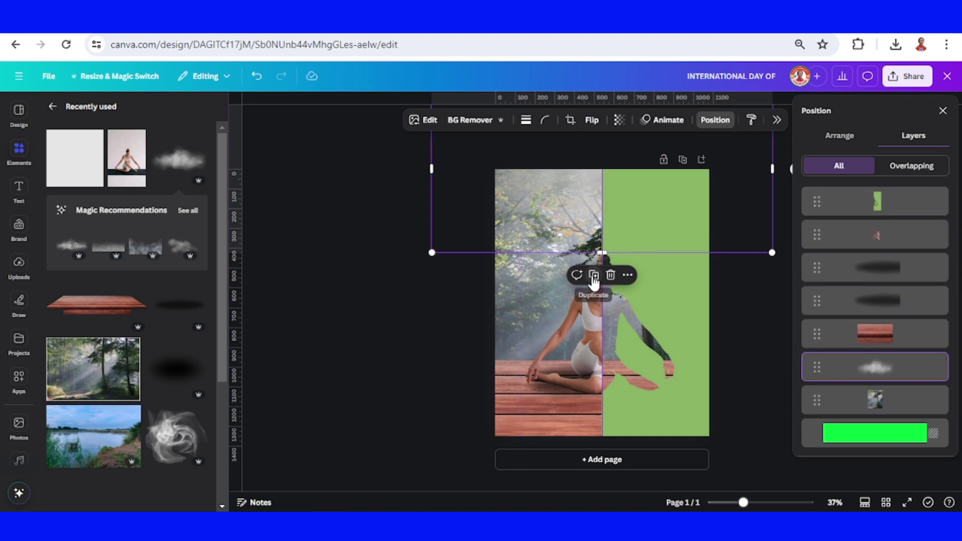
# Step: Duplicate the haze behind the wooden floor and raise the INTERNATIONAL DAY OF heading
pyautogui.click(594, 275)
pyautogui.moveTo(573, 207); pyautogui.dragTo(566, 214)
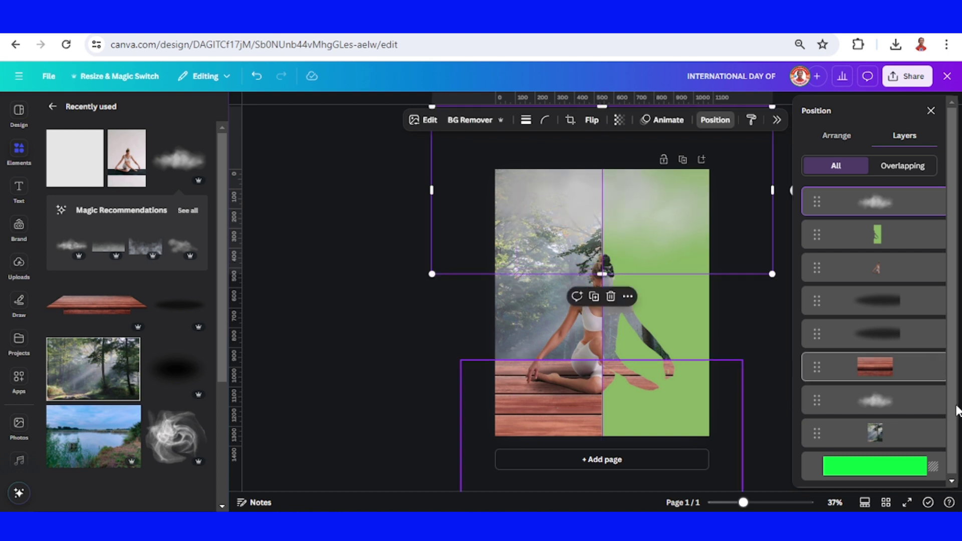
pyautogui.moveTo(886, 207); pyautogui.dragTo(892, 381)
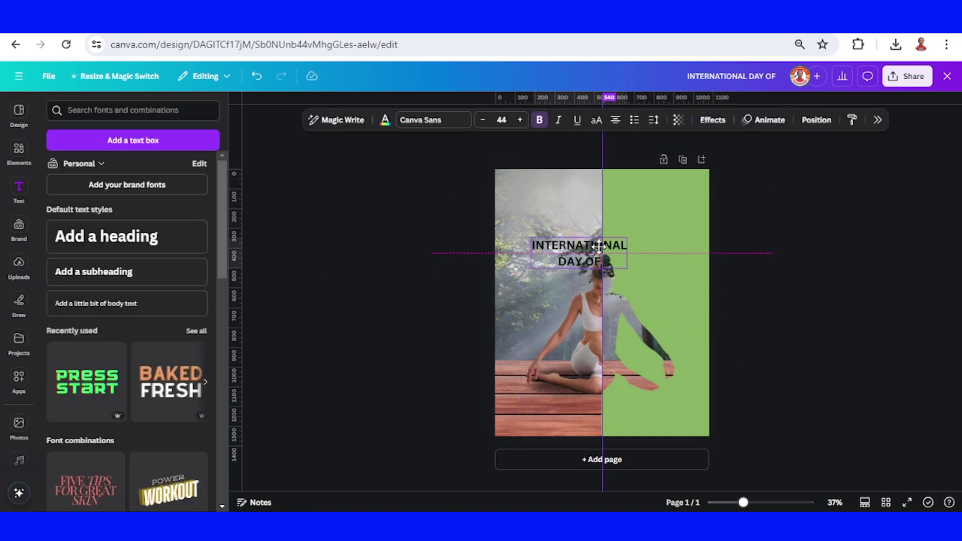
pyautogui.moveTo(598, 246); pyautogui.dragTo(587, 216)
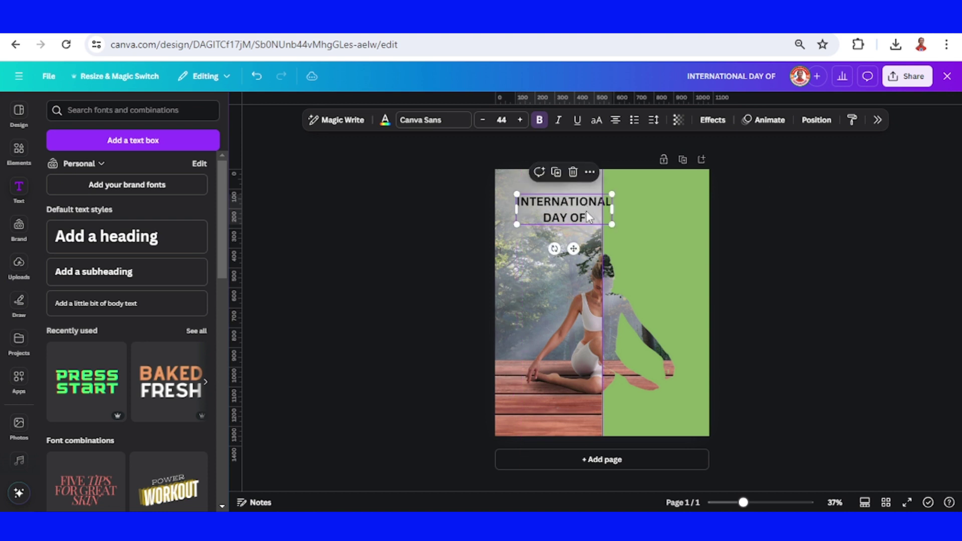
# Step: Right-align the INTERNATIONAL DAY OF heading with 0.98 line spacing
pyautogui.click(619, 123)
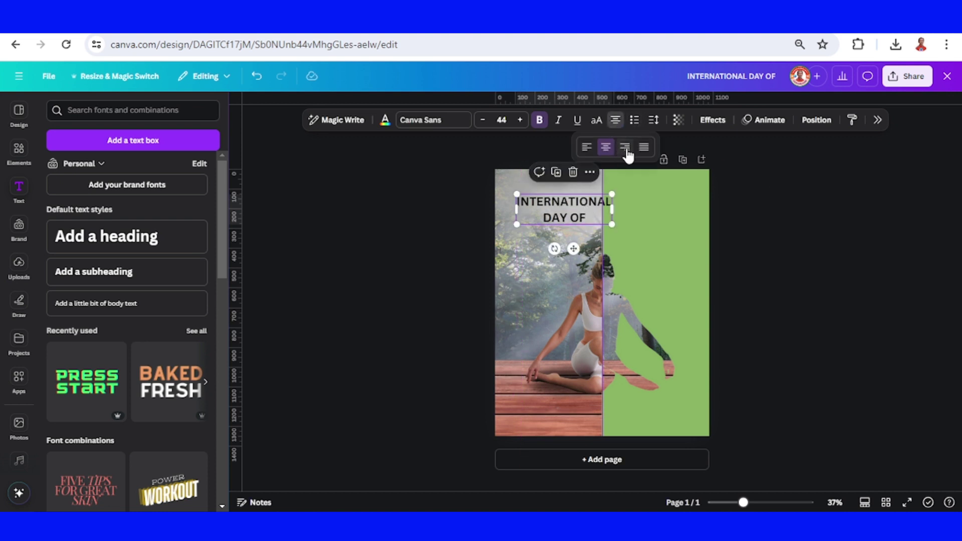
pyautogui.click(625, 148)
pyautogui.click(653, 119)
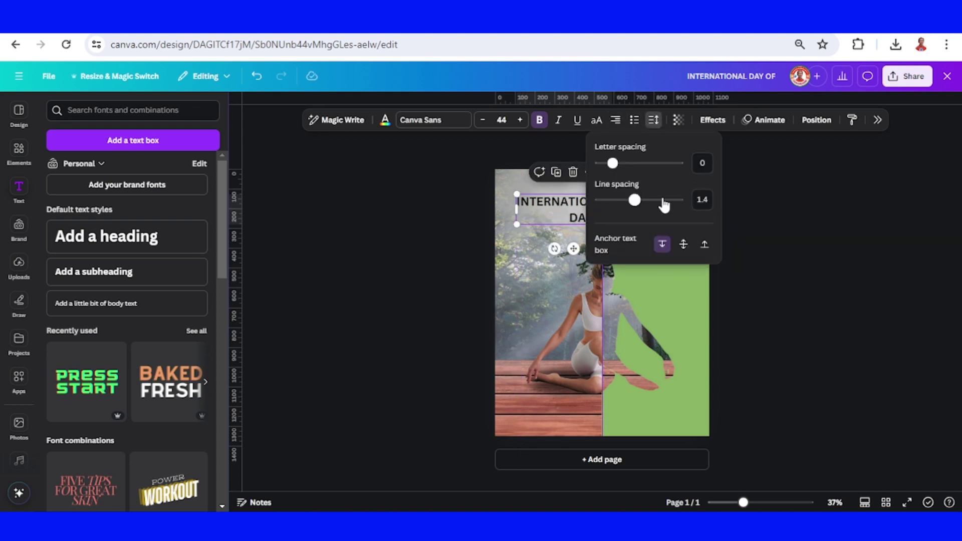
pyautogui.moveTo(634, 201); pyautogui.dragTo(566, 228)
pyautogui.click(536, 230)
pyautogui.click(548, 206)
# Step: Duplicate the heading into a 'YOGA' line at font size 130, viewing at 70% zoom
pyautogui.click(549, 161)
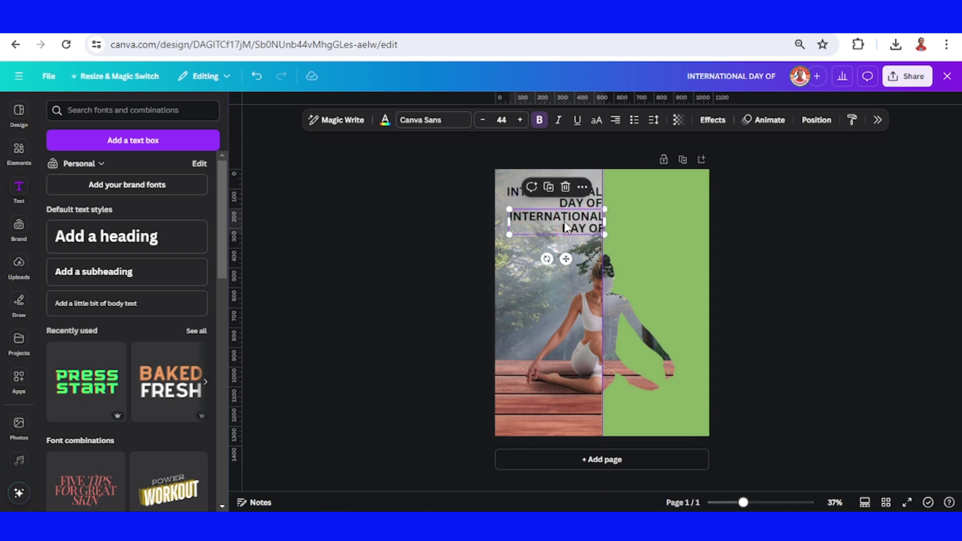
pyautogui.doubleClick(565, 221)
pyautogui.write('YOGA')
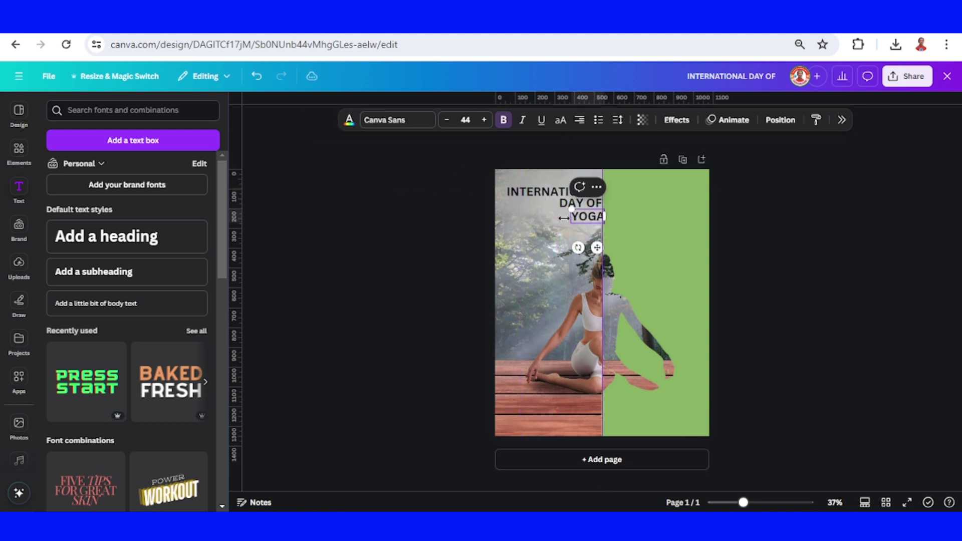
pyautogui.moveTo(568, 222); pyautogui.dragTo(510, 263)
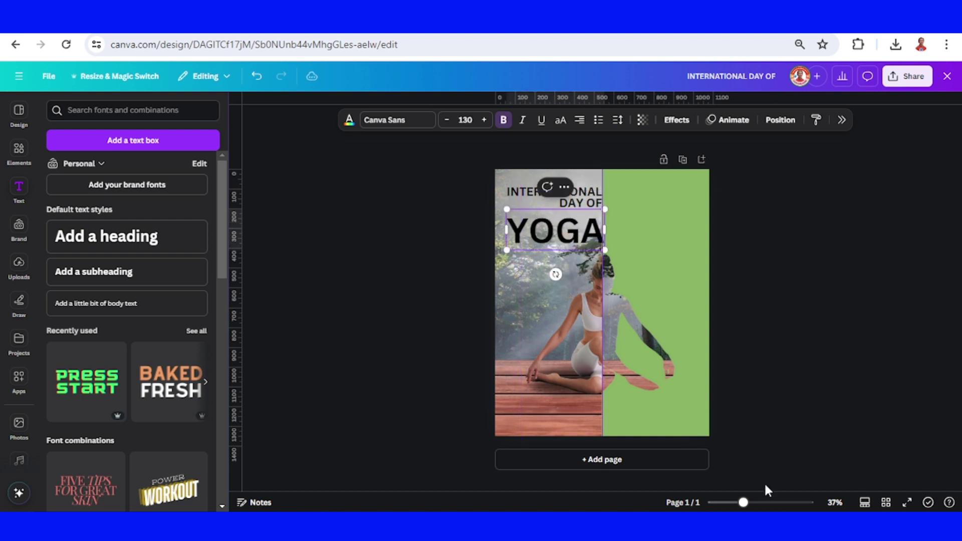
pyautogui.click(761, 502)
pyautogui.scroll(2, 783, 368)
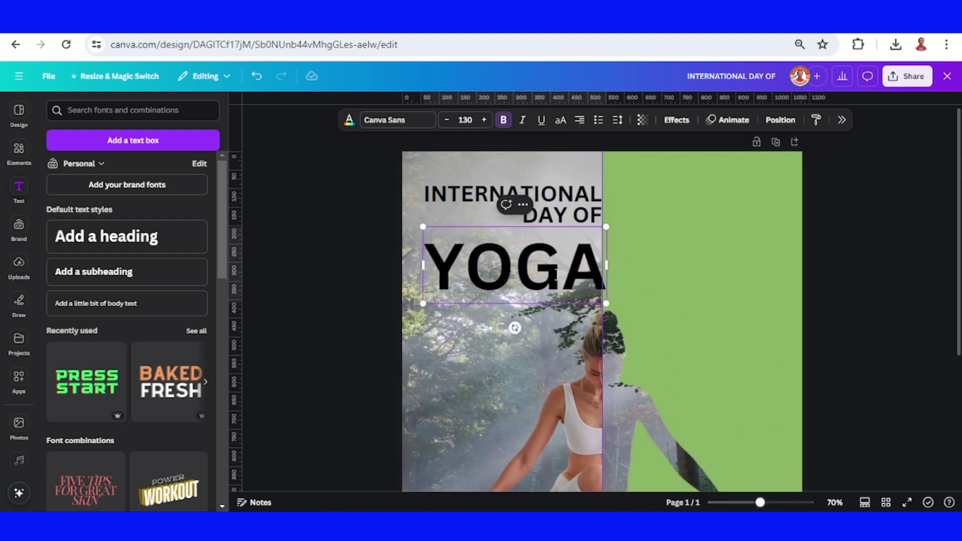
# Step: Duplicate the INTERNATIONAL DAY OF heading onto the green right half, left-aligned
pyautogui.click(443, 194)
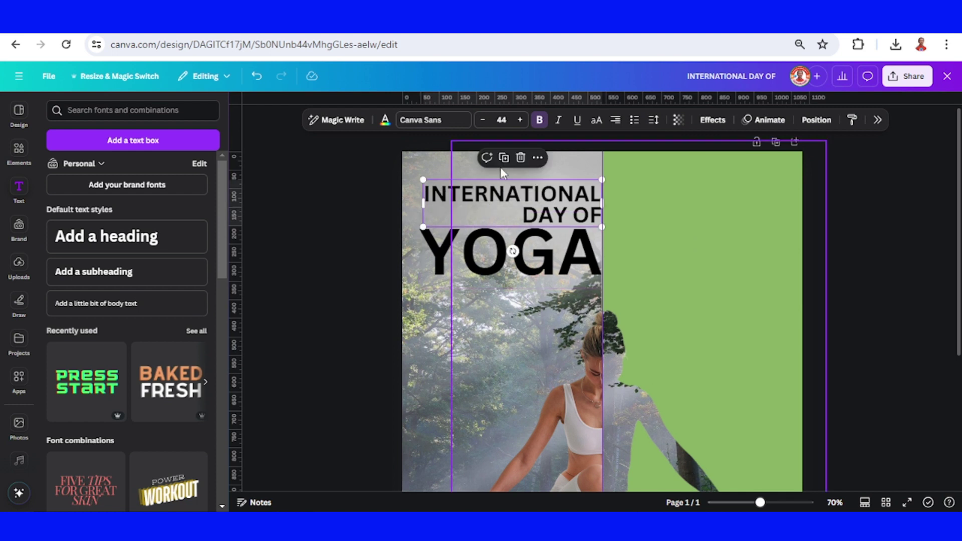
pyautogui.click(504, 162)
pyautogui.moveTo(510, 211); pyautogui.dragTo(690, 261)
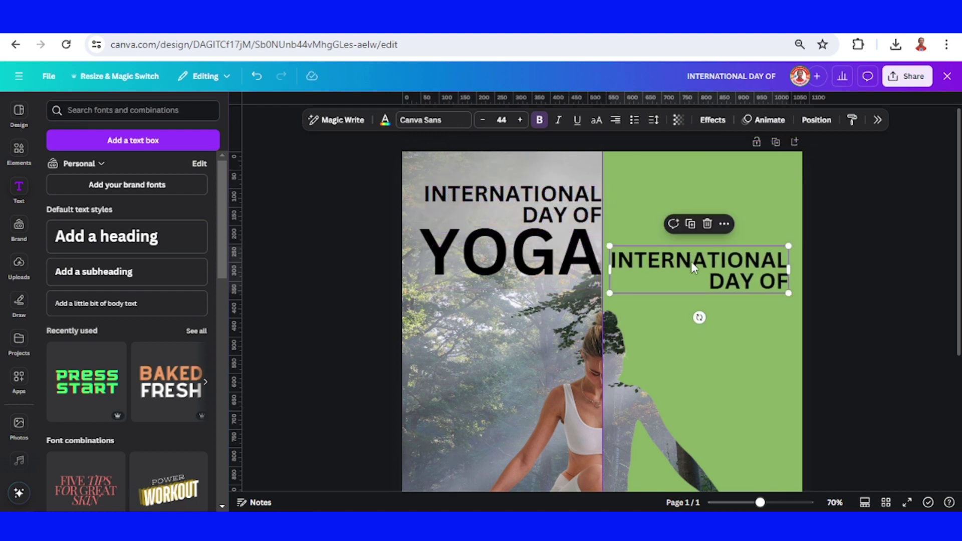
pyautogui.click(617, 120)
pyautogui.click(587, 147)
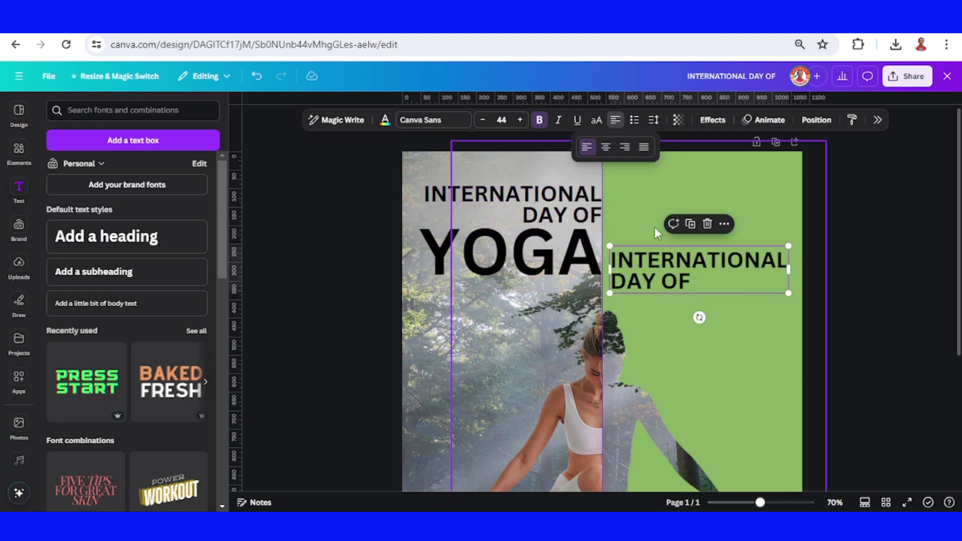
# Step: Replace the copy with 'Yoga for Women Empowerment' in non-bold Poppins
pyautogui.doubleClick(696, 267)
pyautogui.hotkey('ctrl', 'a')
pyautogui.write('Yoga for Women Empowerment')
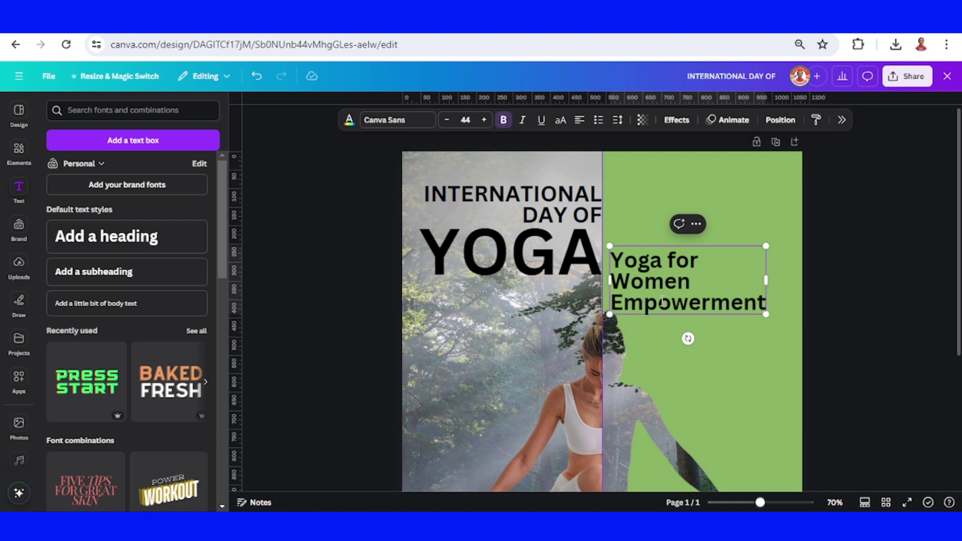
pyautogui.hotkey('ctrl', 'a')
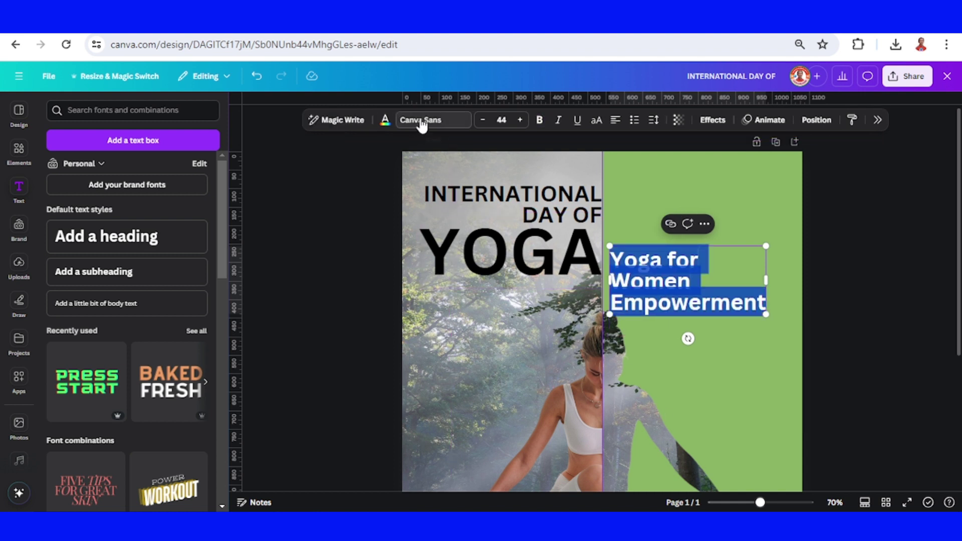
pyautogui.click(421, 122)
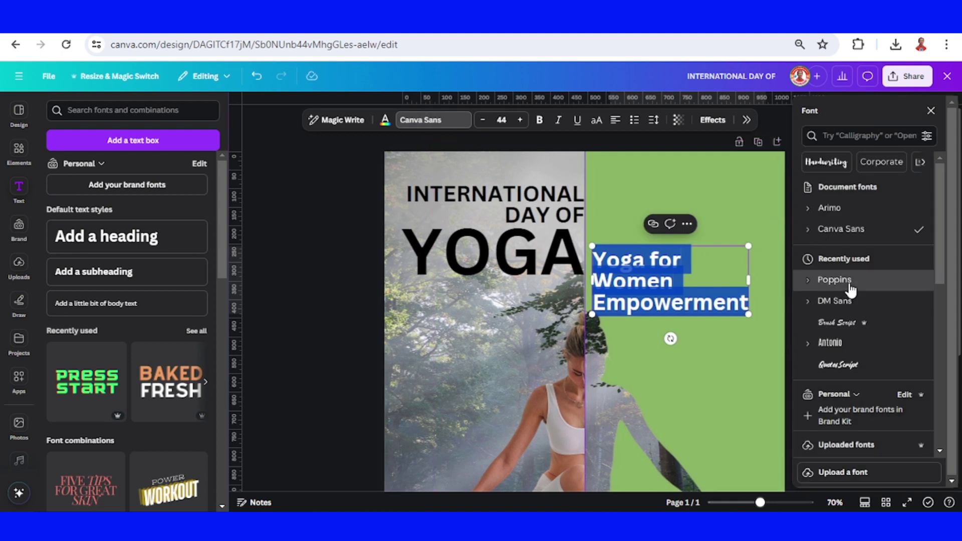
pyautogui.click(850, 287)
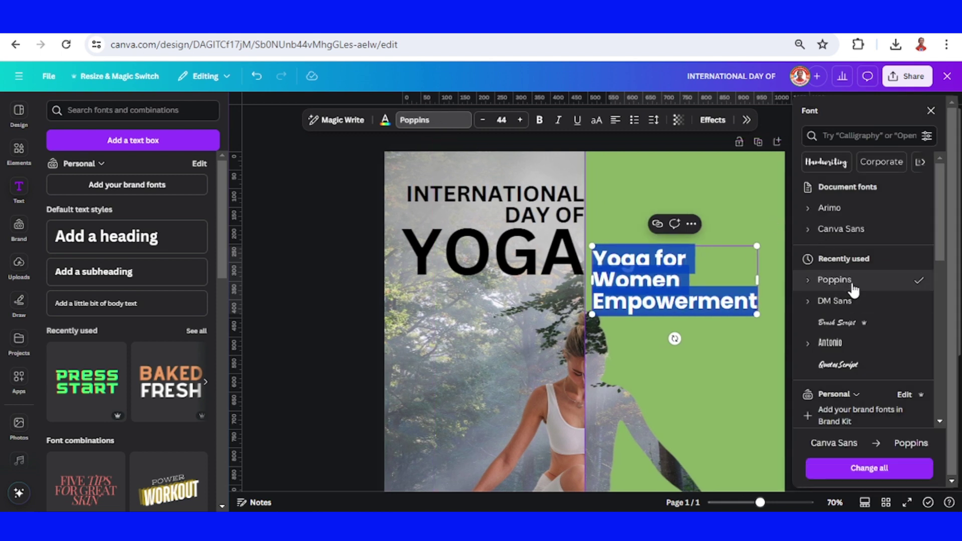
pyautogui.click(538, 122)
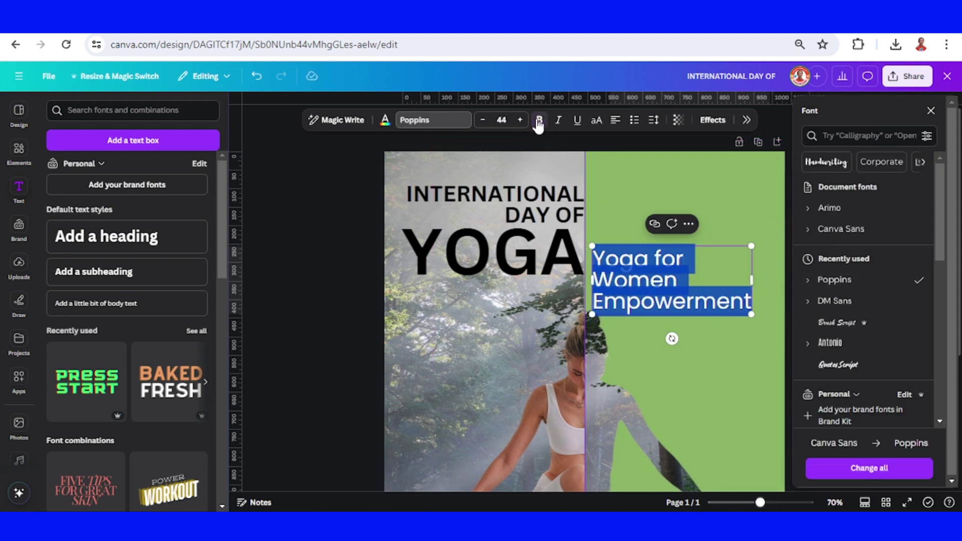
pyautogui.click(714, 352)
# Step: Snap the subtitle's top edge to a new horizontal ruler guide beside YOGA
pyautogui.click(684, 273)
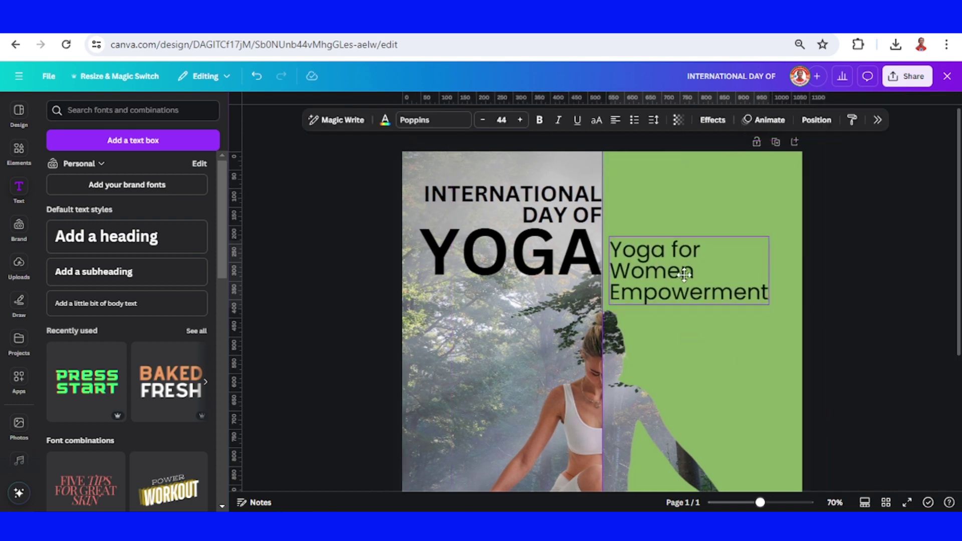
pyautogui.moveTo(684, 273); pyautogui.dragTo(682, 271)
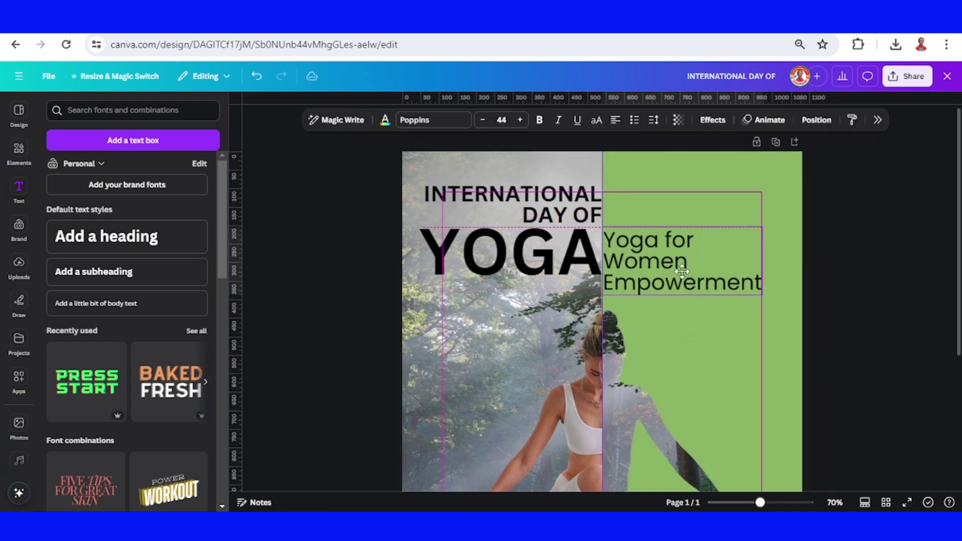
pyautogui.moveTo(760, 502); pyautogui.dragTo(784, 502)
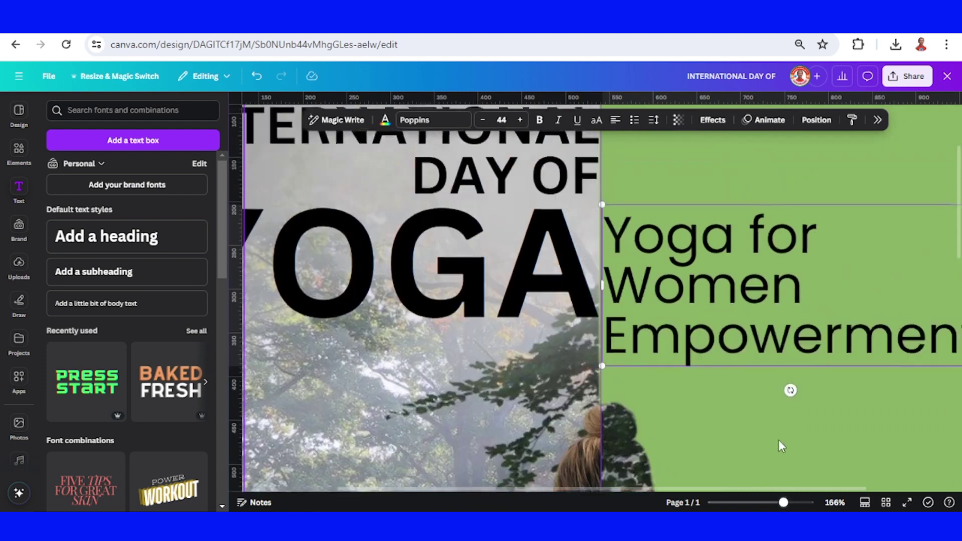
pyautogui.scroll(3, 779, 445)
pyautogui.moveTo(531, 97); pyautogui.dragTo(543, 312)
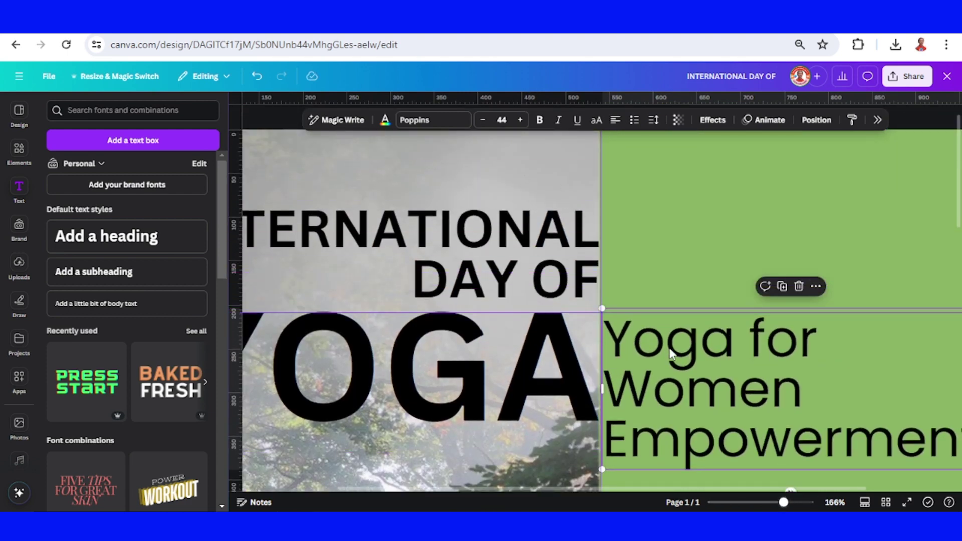
pyautogui.moveTo(671, 353); pyautogui.dragTo(671, 341)
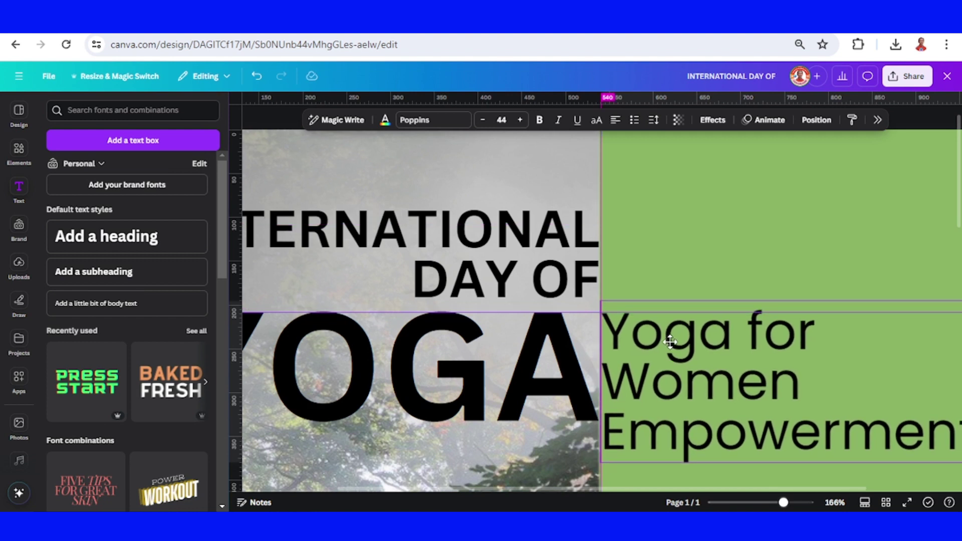
pyautogui.moveTo(670, 342); pyautogui.dragTo(670, 342)
pyautogui.scroll(-3, 723, 423)
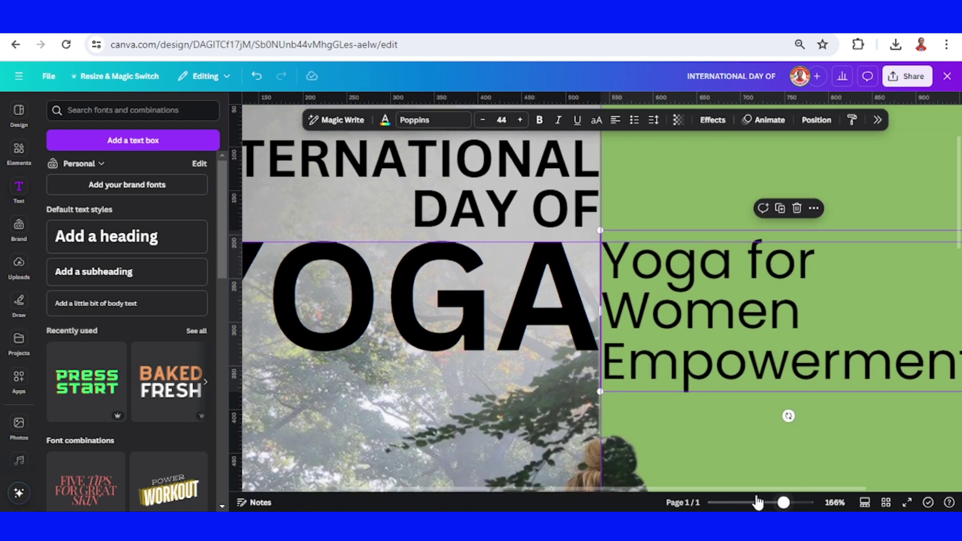
pyautogui.click(758, 502)
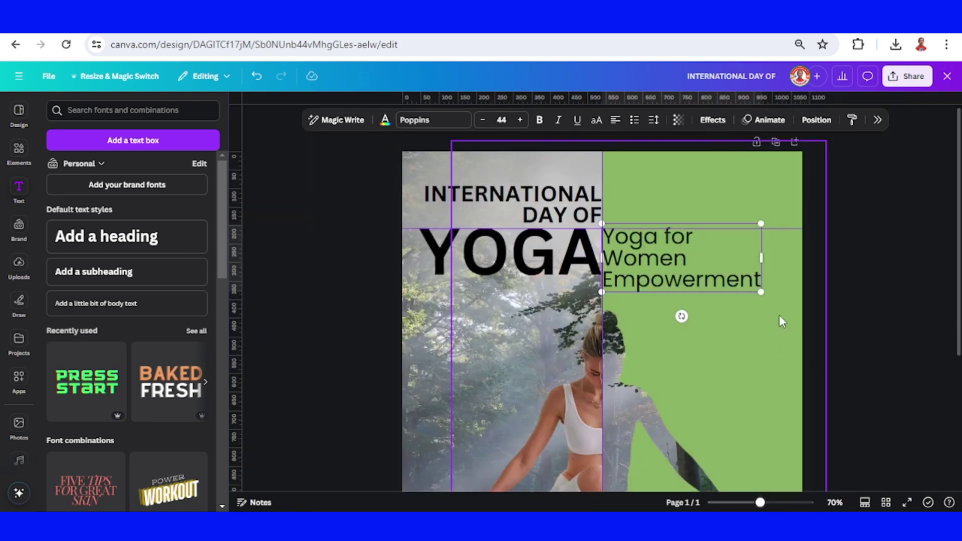
# Step: Enlarge the subtitle to about size 49.5 and raise its line spacing to about 1.14
pyautogui.moveTo(760, 291); pyautogui.dragTo(780, 302)
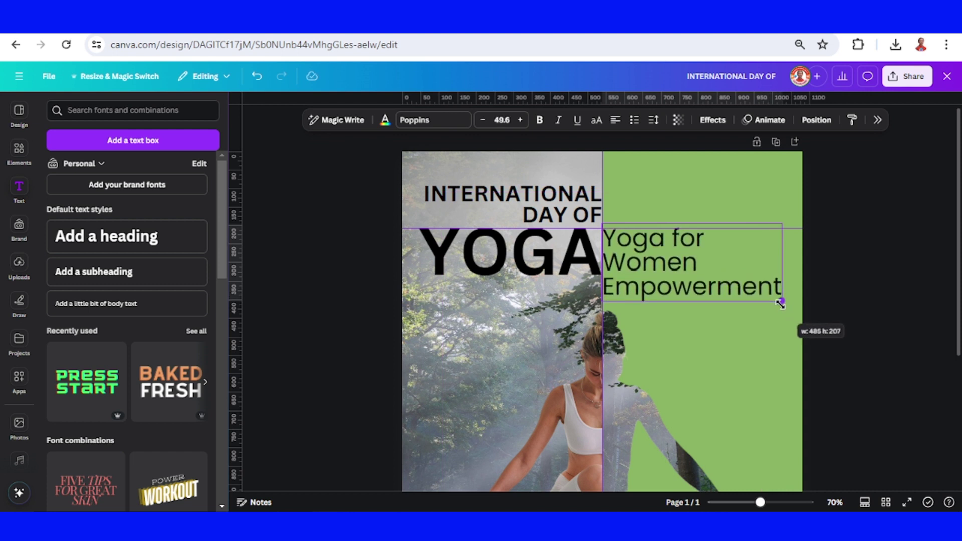
pyautogui.click(652, 120)
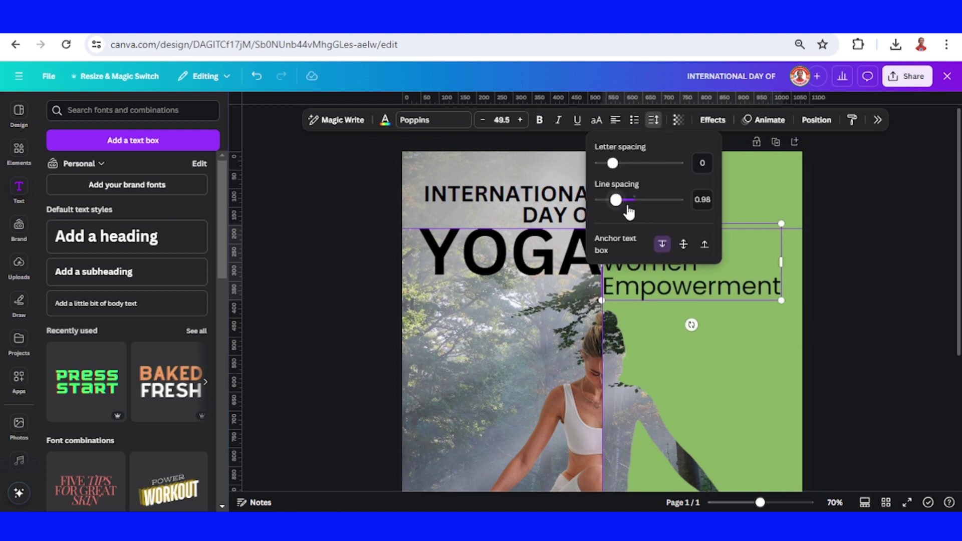
pyautogui.moveTo(619, 202); pyautogui.dragTo(623, 208)
pyautogui.click(697, 385)
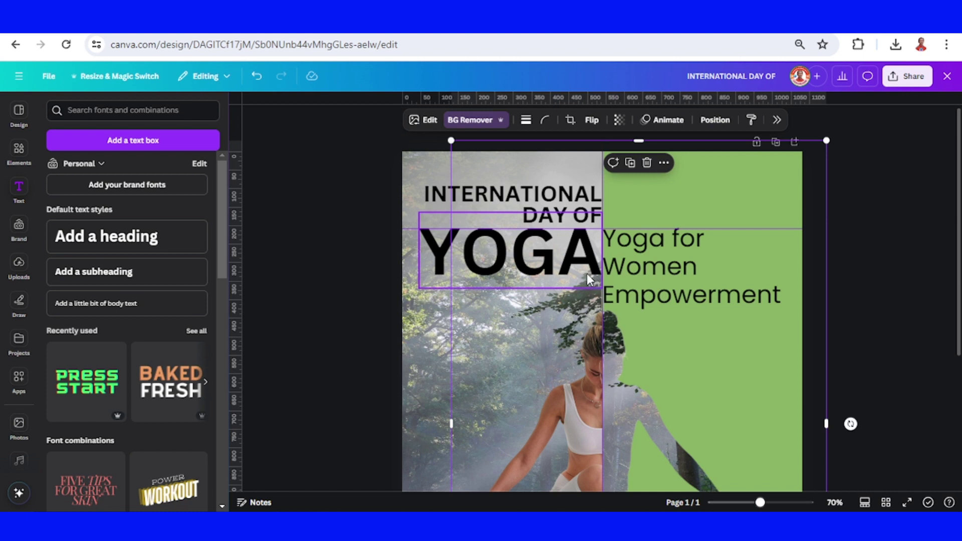
# Step: Move the 'June 21, 2024' date text near the bottom centre of the poster
pyautogui.scroll(-5, 743, 392)
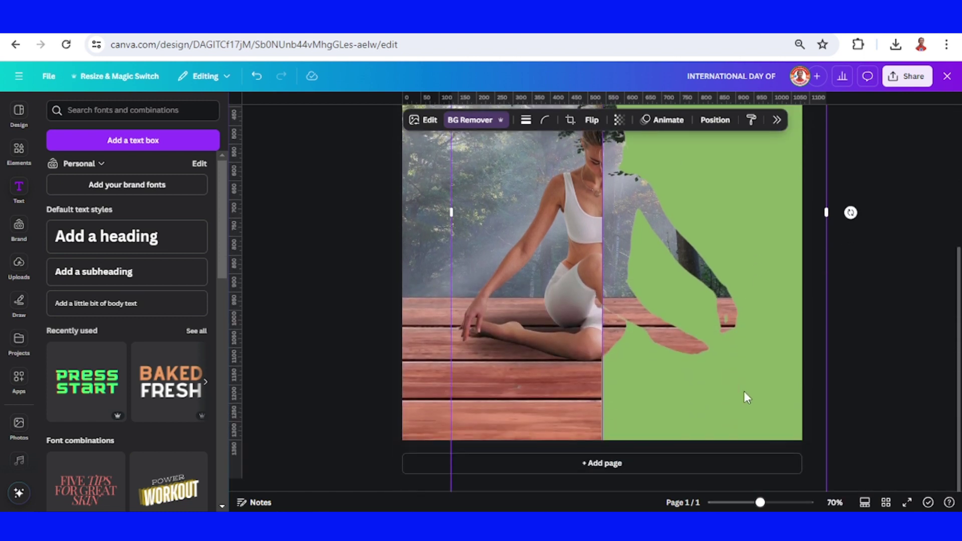
pyautogui.scroll(-2, 708, 402)
pyautogui.moveTo(581, 446)
pyautogui.mouseDown()
pyautogui.moveTo(573, 425)
pyautogui.moveTo(589, 433)
pyautogui.mouseUp()
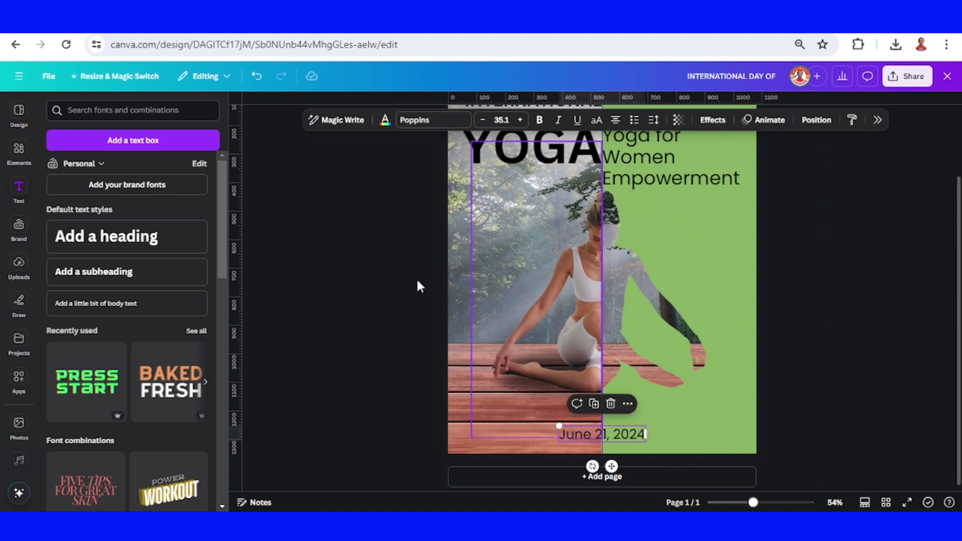
# Step: Add a square shaped into a green bar behind the date with corner rounding 23
pyautogui.click(19, 150)
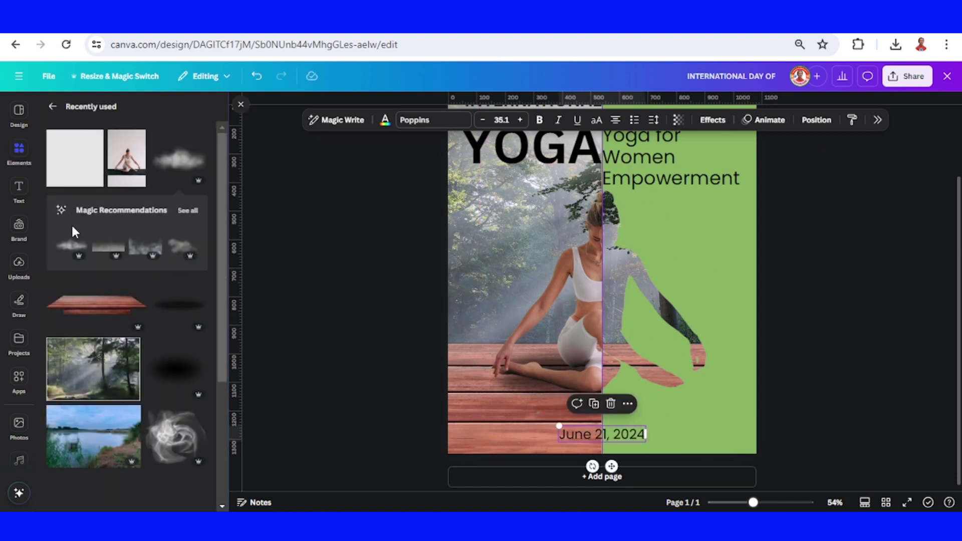
pyautogui.click(59, 180)
pyautogui.moveTo(632, 211); pyautogui.dragTo(664, 435)
pyautogui.click(402, 120)
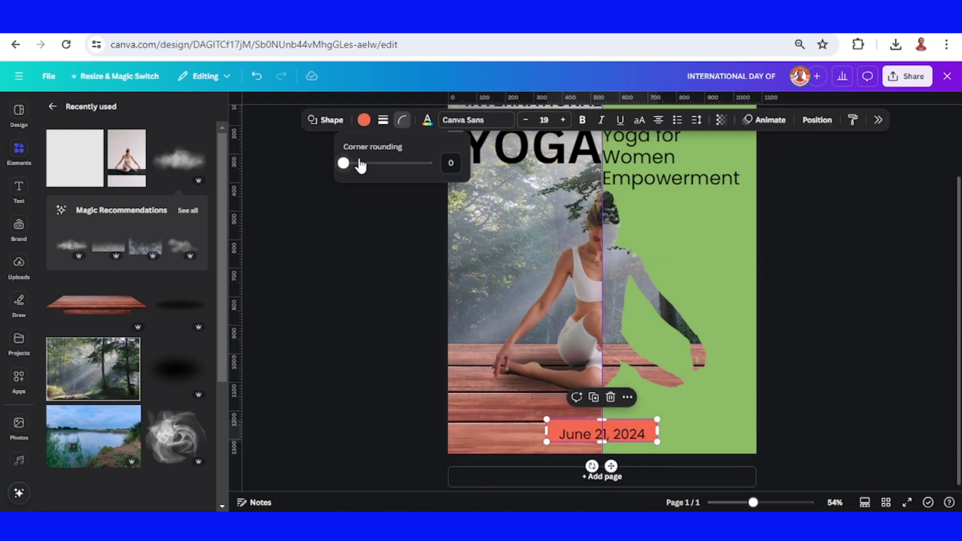
pyautogui.moveTo(345, 163); pyautogui.dragTo(363, 164)
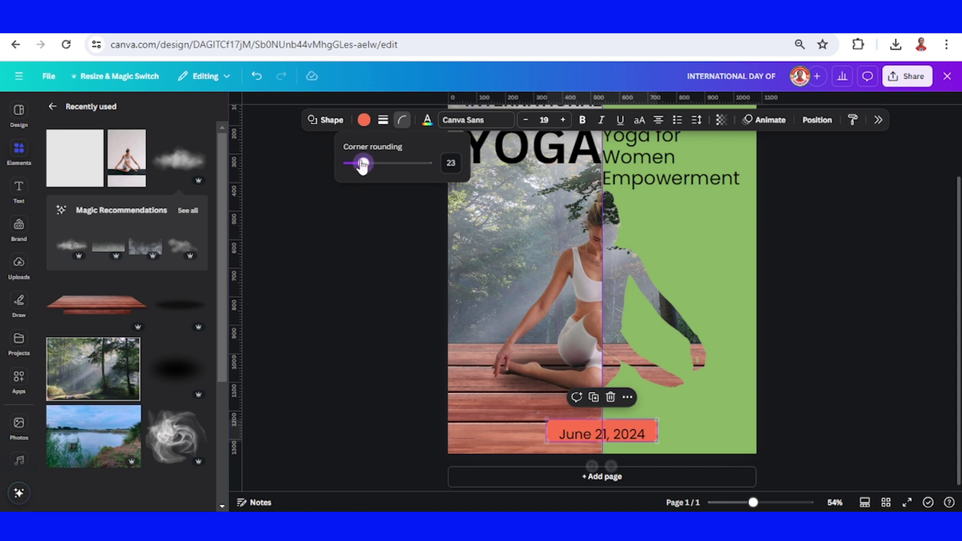
pyautogui.click(364, 120)
pyautogui.click(810, 254)
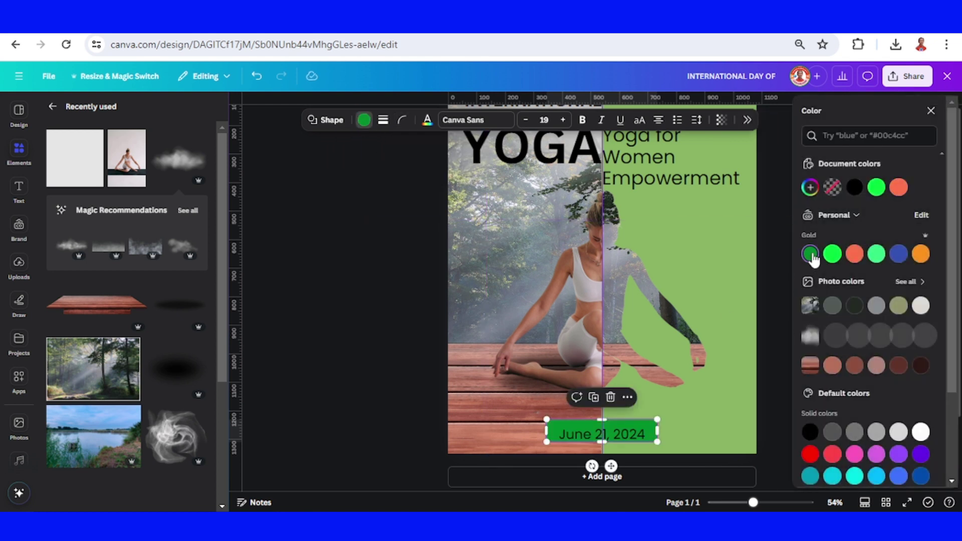
# Step: Make the 'June 21, 2024' text white and select it together with the bar
pyautogui.click(641, 434)
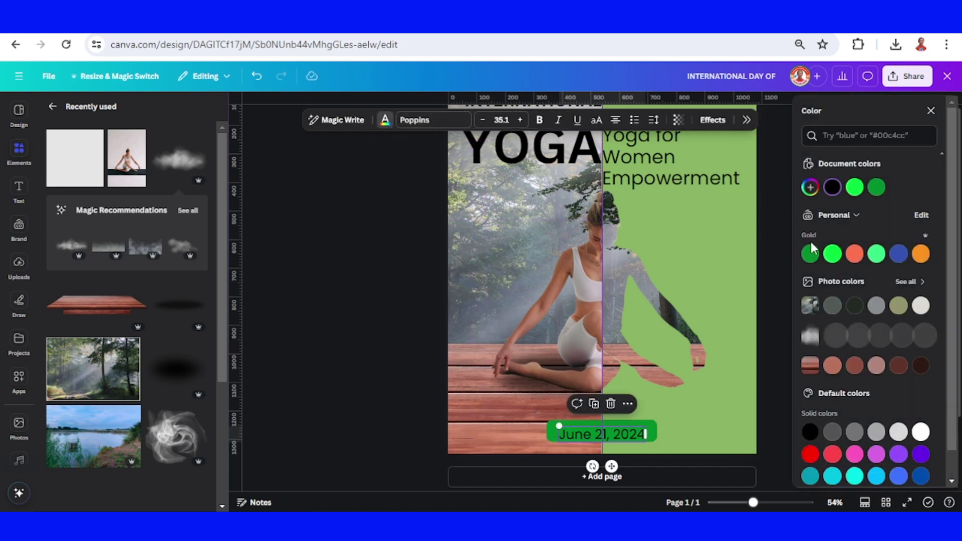
pyautogui.click(920, 432)
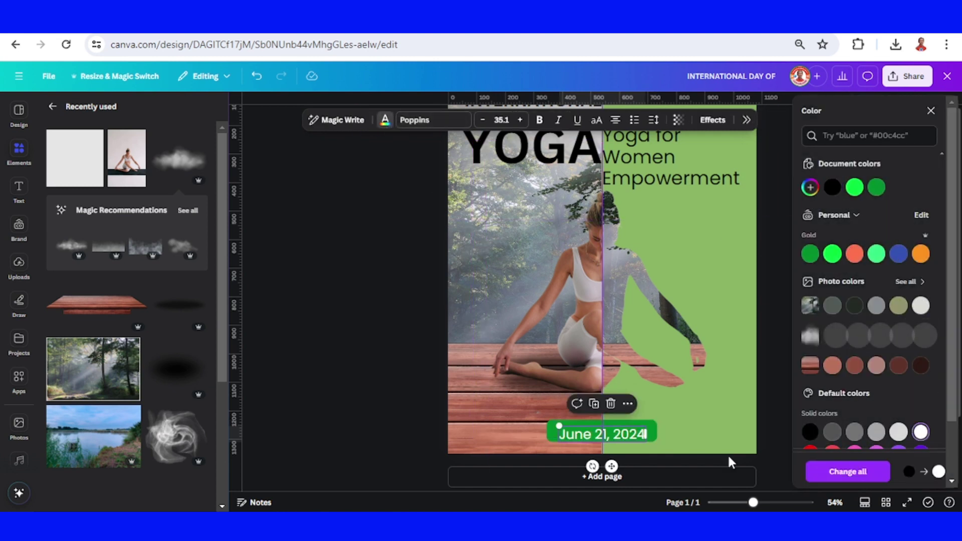
pyautogui.click(701, 436)
pyautogui.click(631, 436)
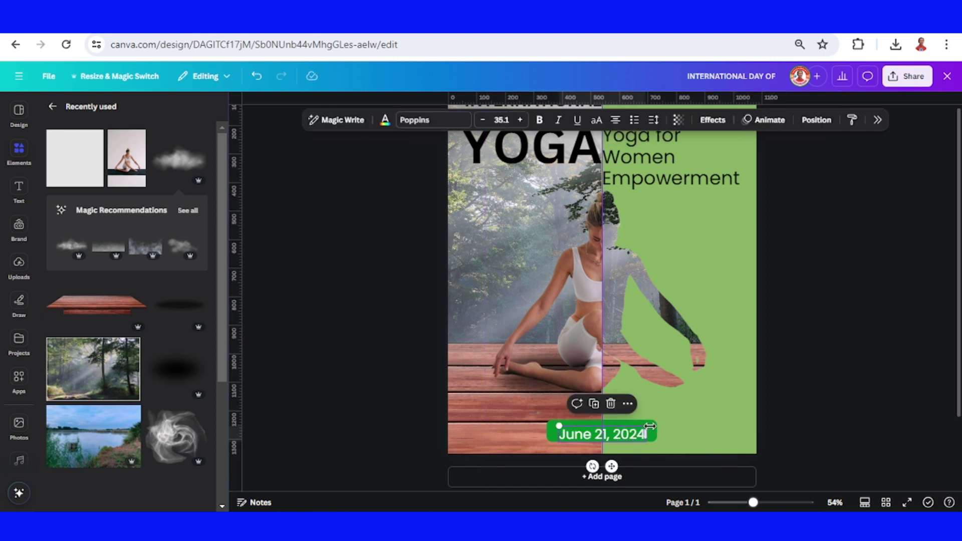
pyautogui.keyDown('shift'); pyautogui.click(656, 426); pyautogui.keyUp('shift')
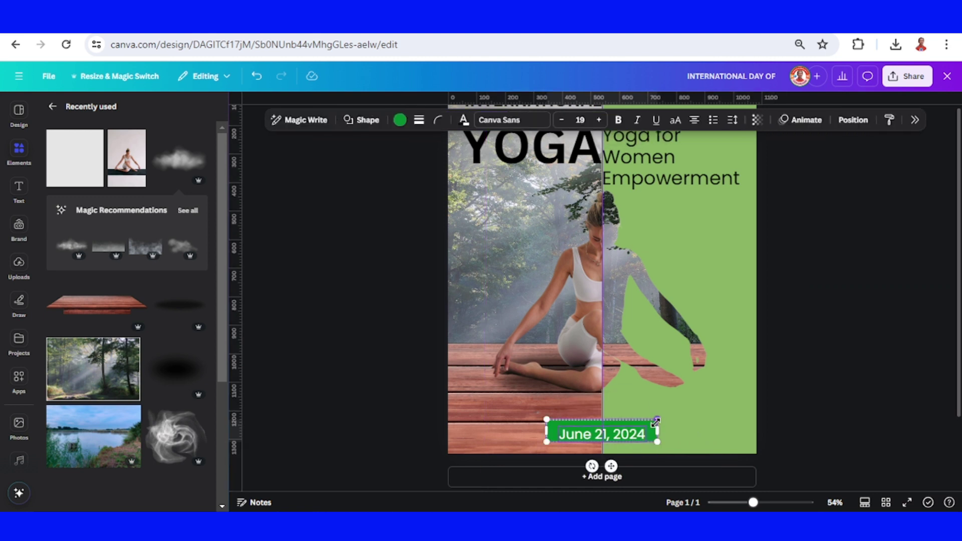
# Step: Align the date and green bar to Center and Middle of each other
pyautogui.rightClick(650, 433)
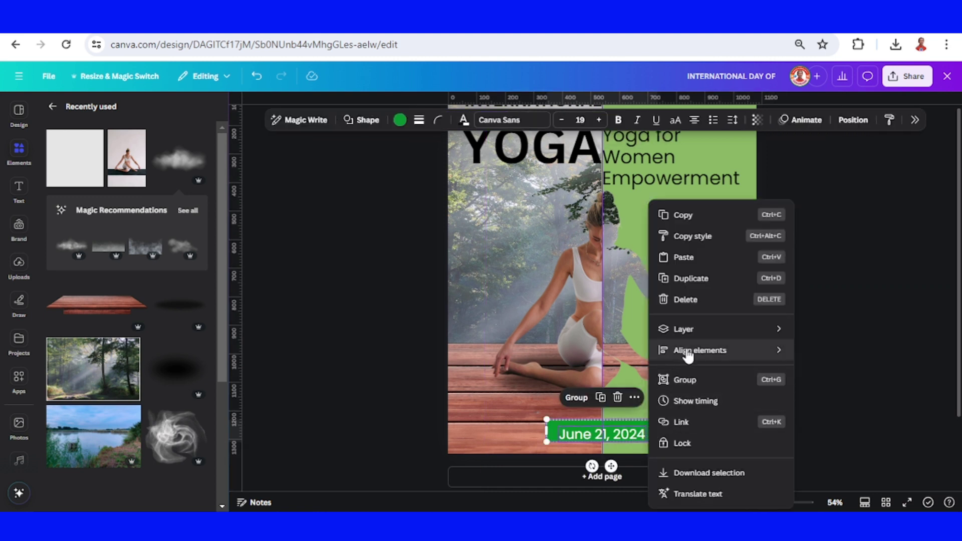
pyautogui.moveTo(687, 356)
pyautogui.click(829, 372)
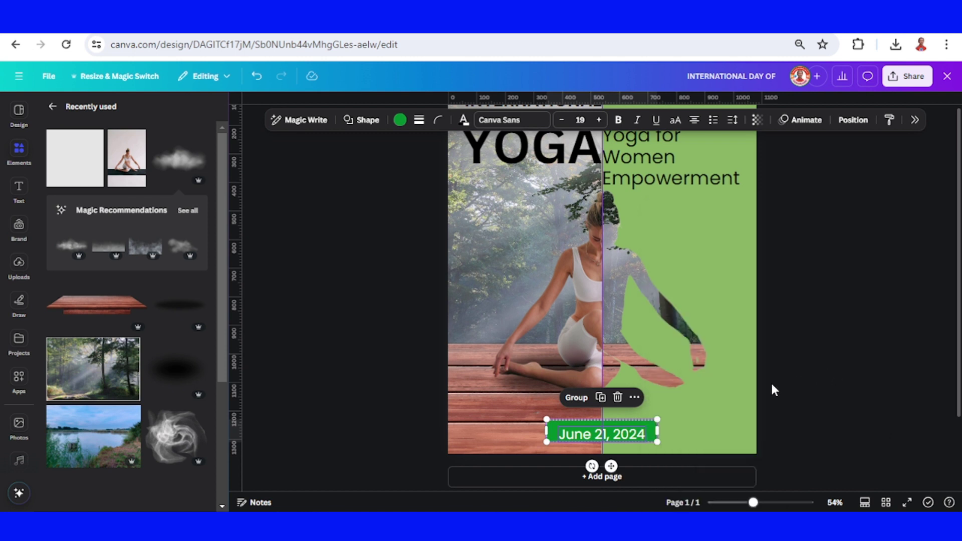
pyautogui.rightClick(636, 432)
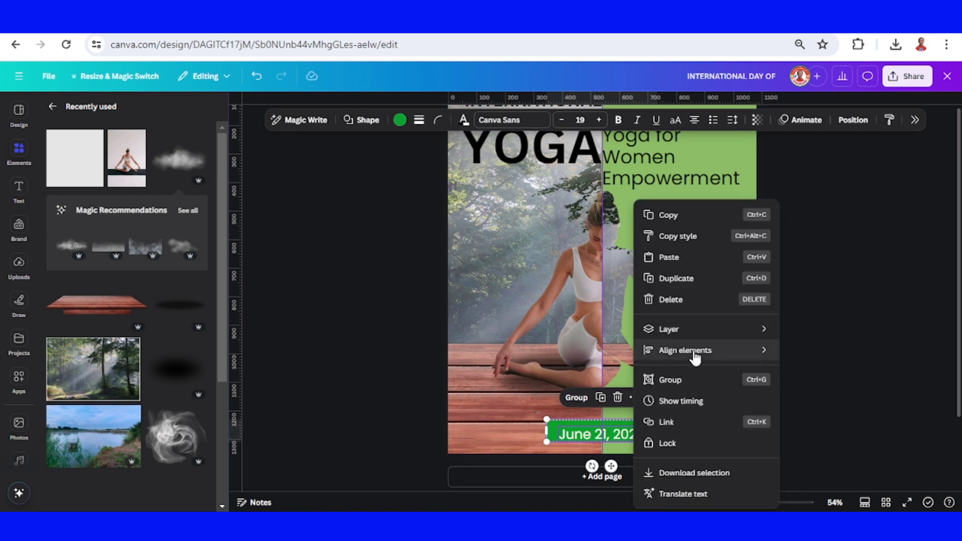
pyautogui.moveTo(694, 356)
pyautogui.click(822, 442)
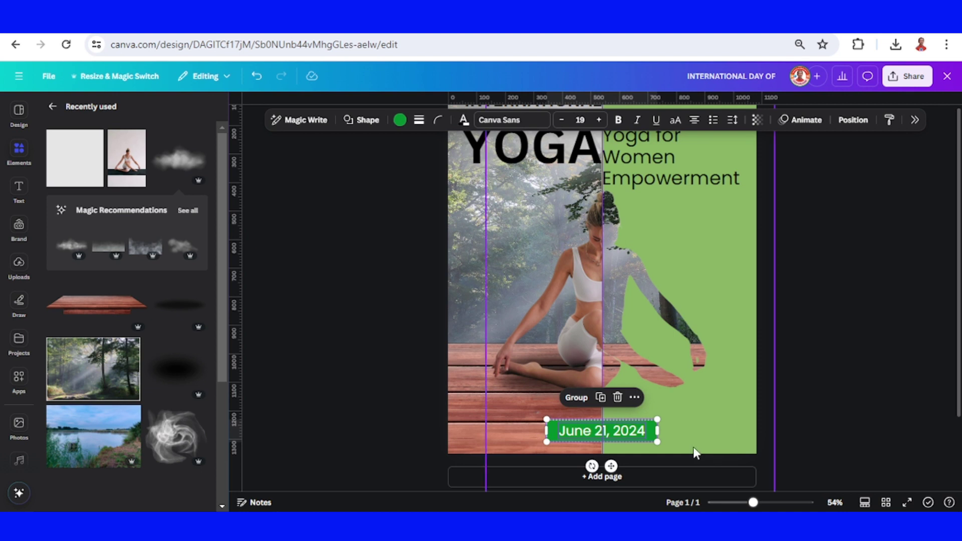
pyautogui.moveTo(632, 428); pyautogui.dragTo(640, 429)
# Step: Set the green yoga cutout image's transparency to 90
pyautogui.scroll(-2, 702, 294)
pyautogui.click(703, 293)
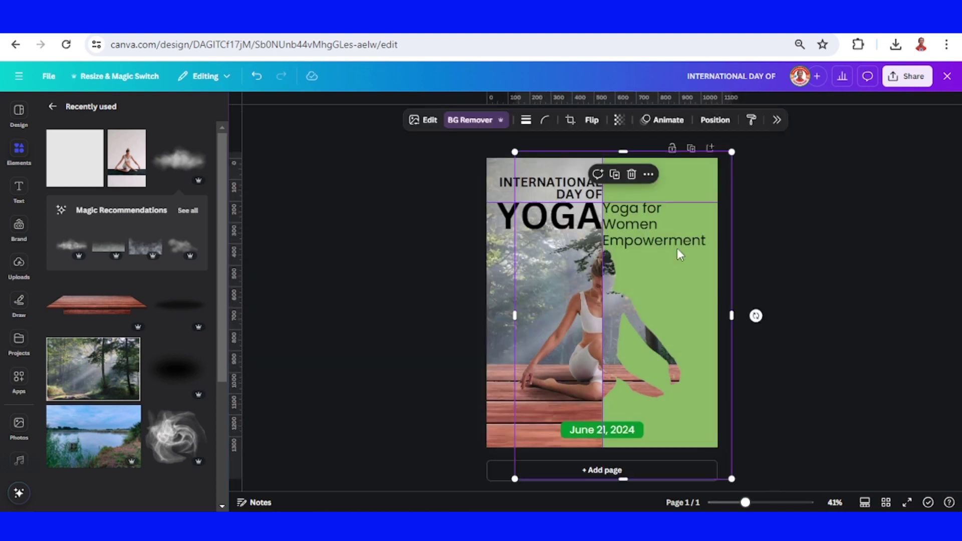
pyautogui.click(619, 121)
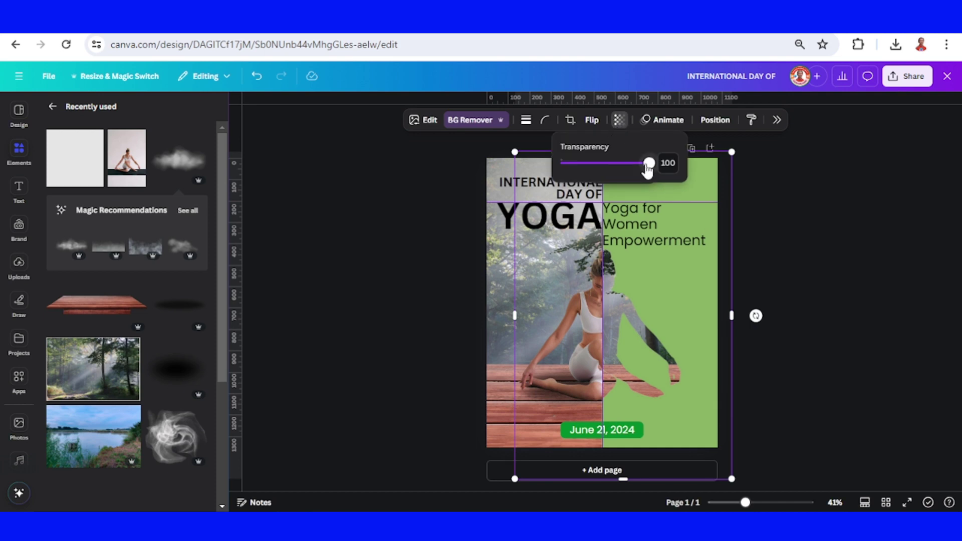
pyautogui.moveTo(647, 170); pyautogui.dragTo(645, 171)
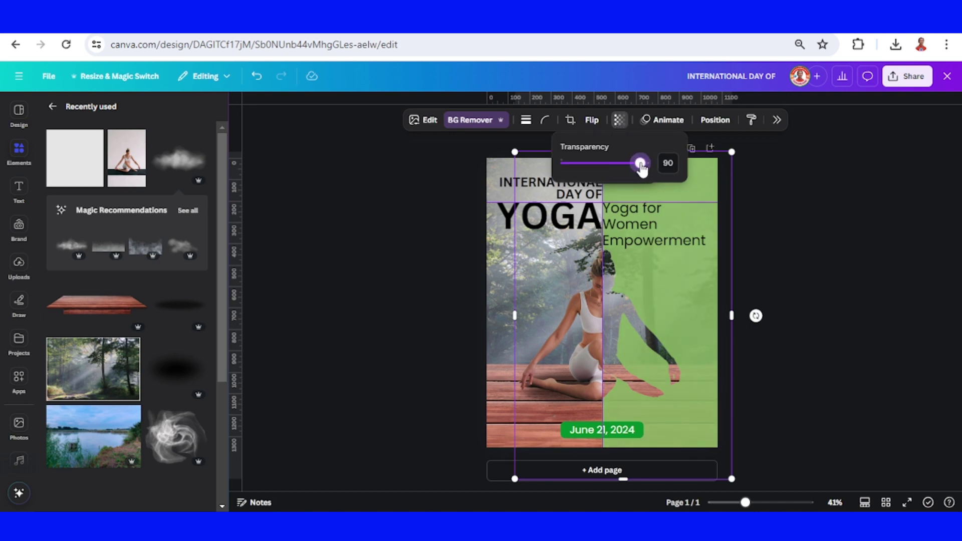